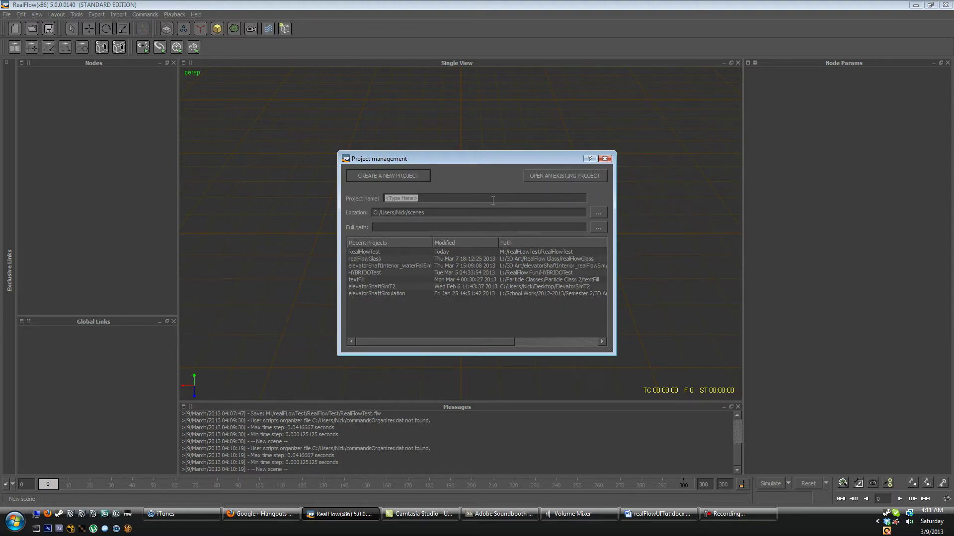
- Browse for the project location and expand Computer down to the M: drive
left_click(594, 212)
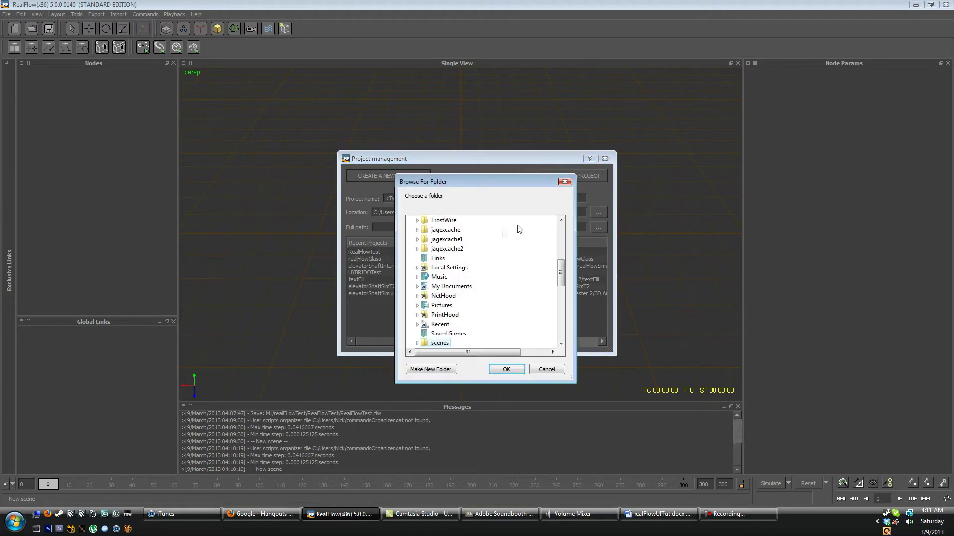
left_click_drag(561, 281, 563, 232)
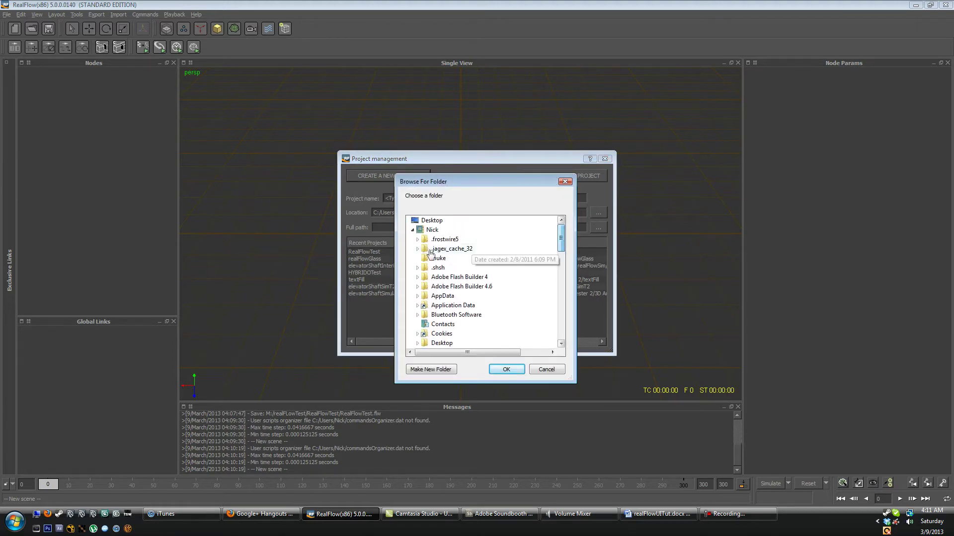
left_click(412, 229)
left_click(413, 249)
scroll(420, 317, "down", 1)
left_click(418, 324)
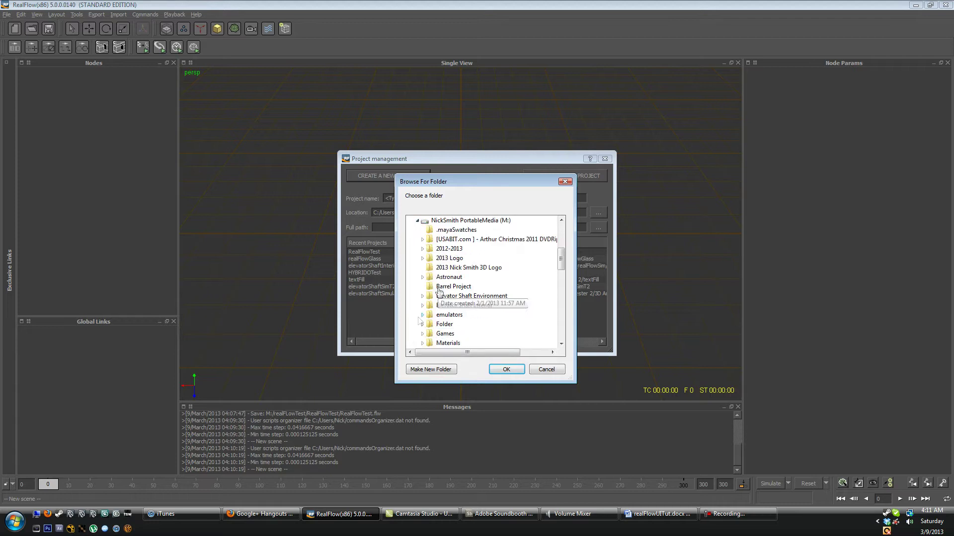
- Make a new realFLowTest2 folder on M: as the location and name the project RealFlowTest
left_click(431, 369)
type("realF")
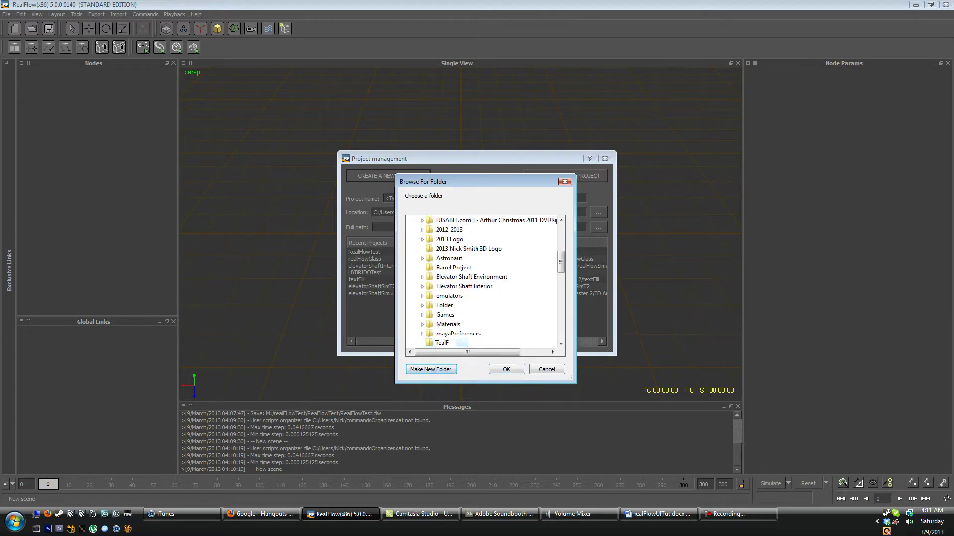
type("LowTest2")
key("Return")
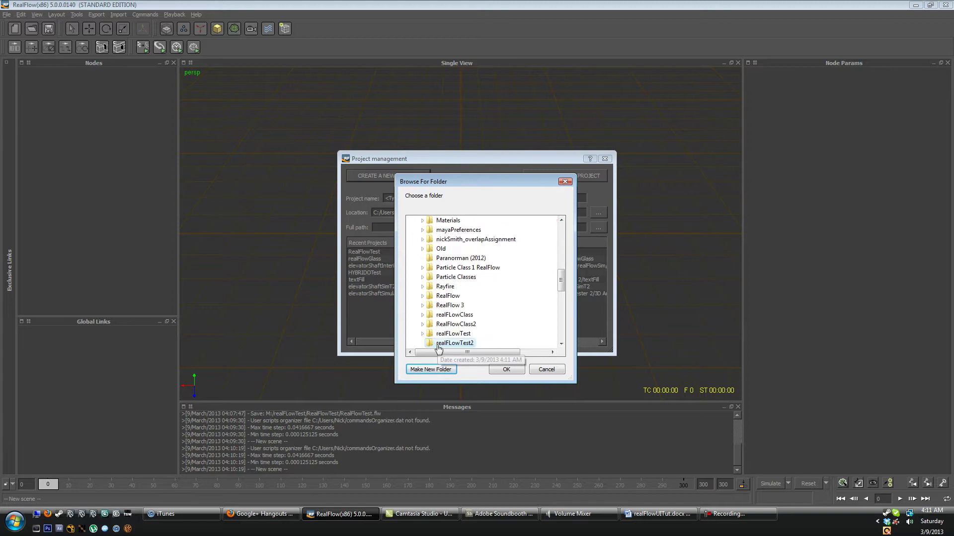
left_click(506, 369)
left_click(439, 201)
type("RealFlowTest")
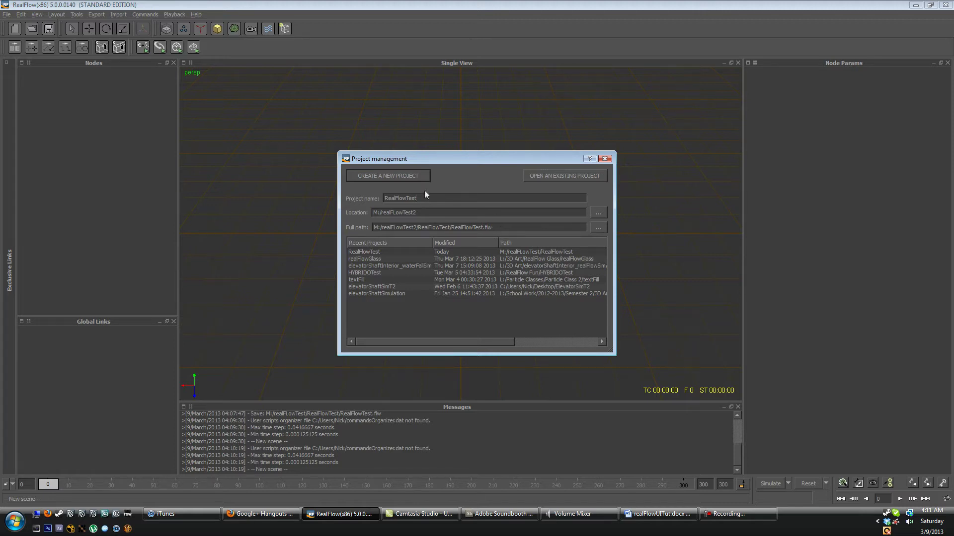
- Create the RealFlowTest project under M:/realFLowTest2, opening its empty scene
left_click(400, 175)
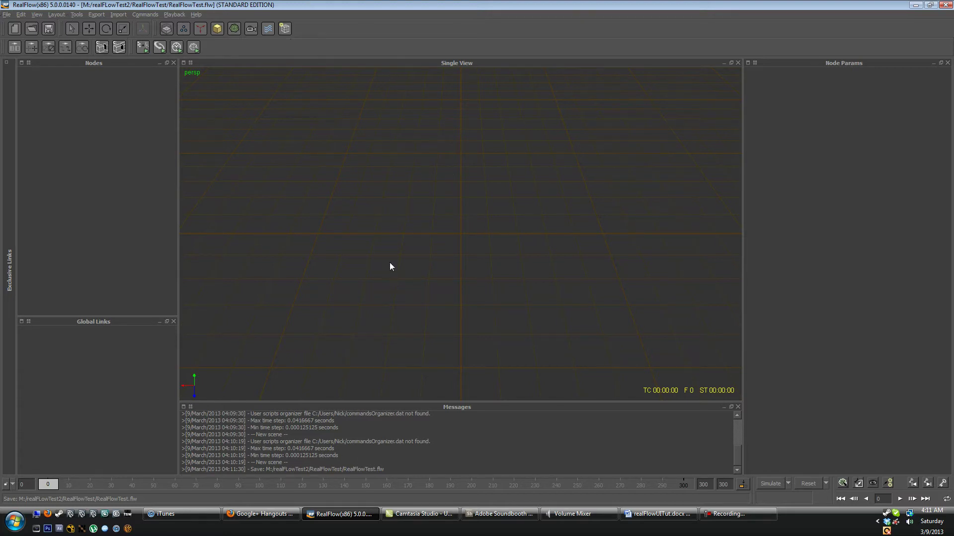
- Set Axis setup to ZXY (3dsmax, maya) in File > Preferences and apply it
left_click(6, 17)
left_click(34, 145)
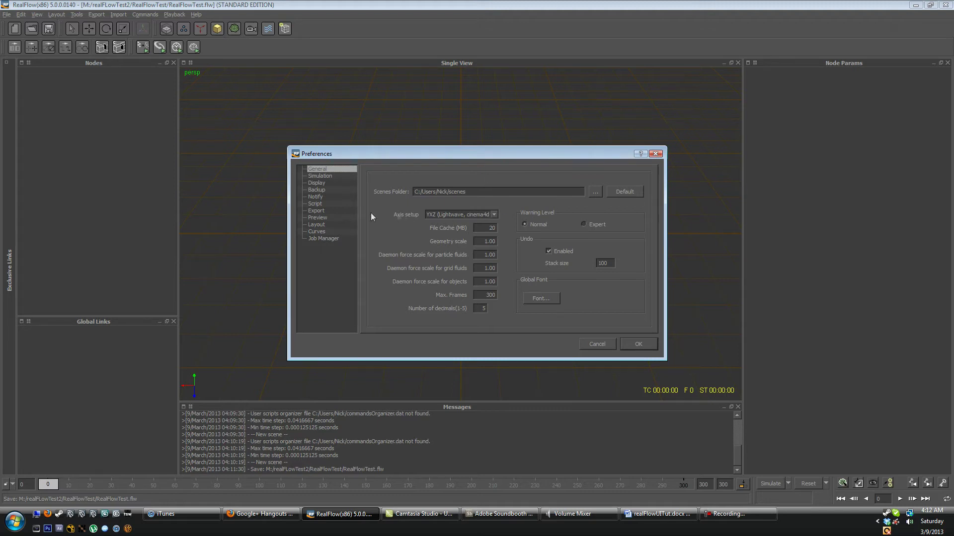
left_click(495, 215)
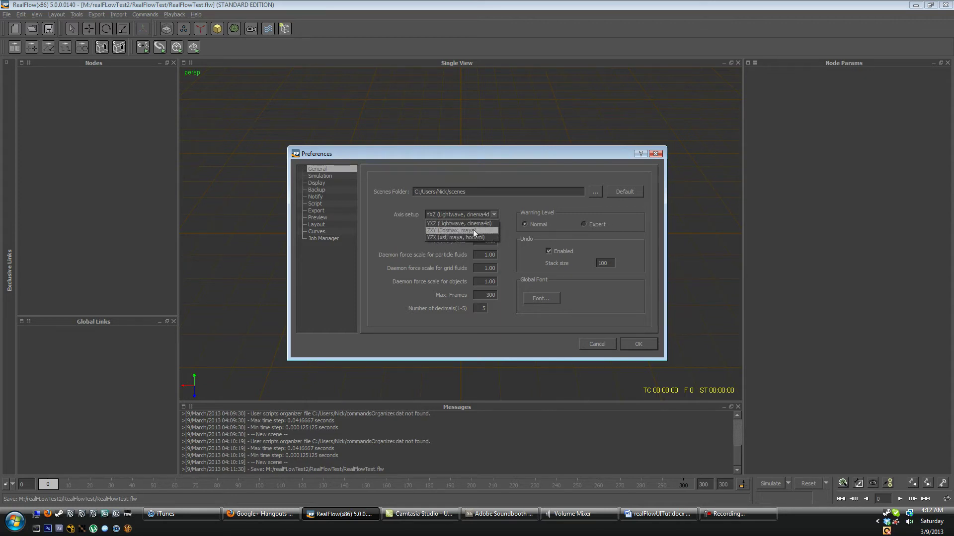
left_click(451, 231)
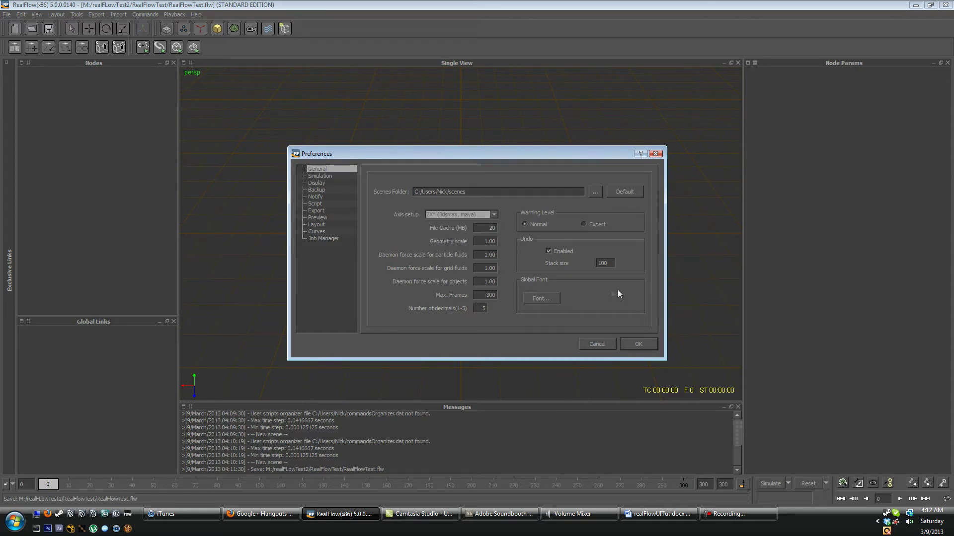
left_click(635, 344)
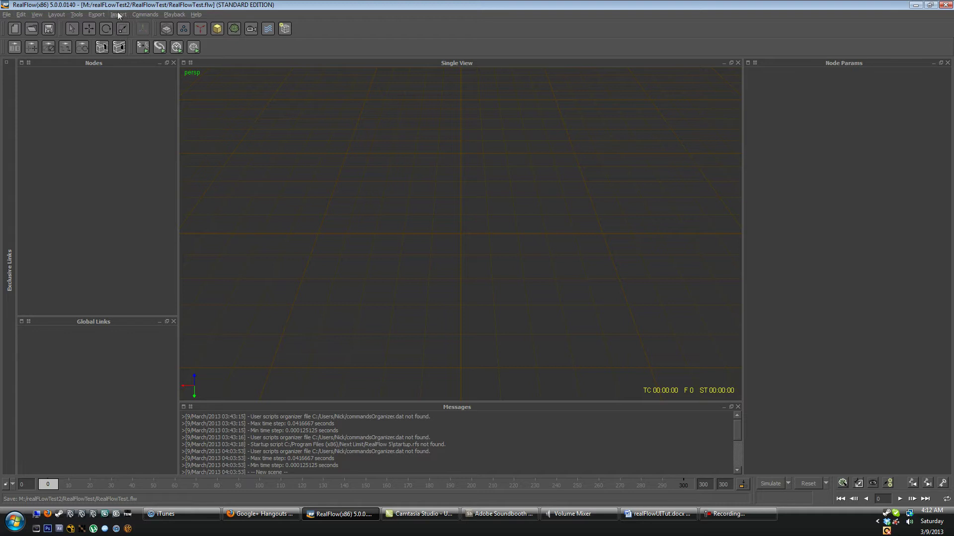
- Open and dismiss the primitive objects list twice without adding anything
left_click(217, 28)
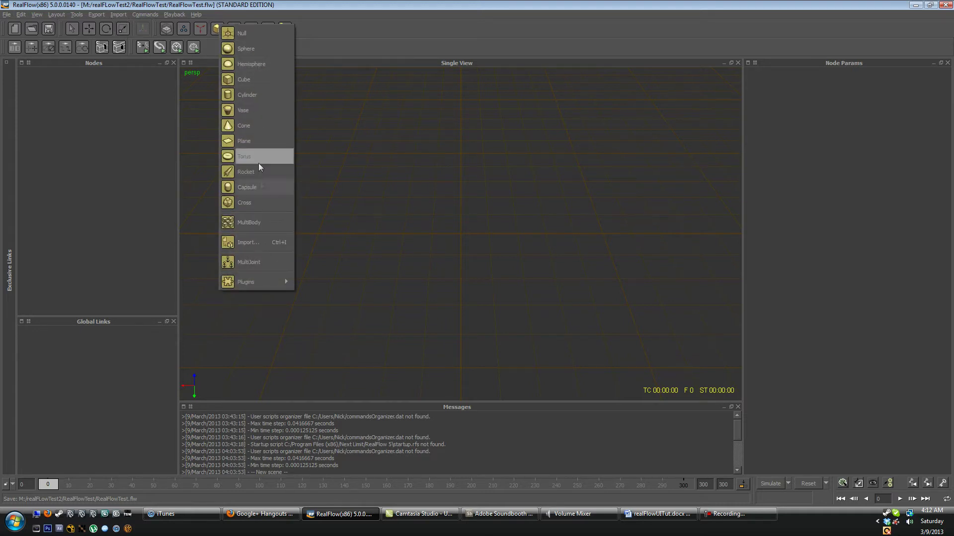
left_click(222, 32)
left_click(218, 28)
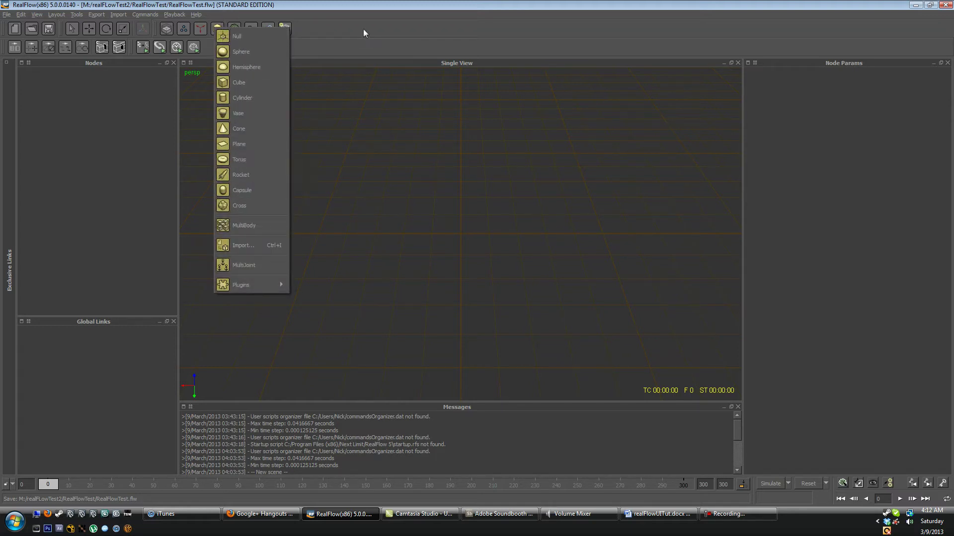
left_click(217, 29)
- Start Import object, browse to the Desktop, and select letterMFill.obj
left_click(126, 14)
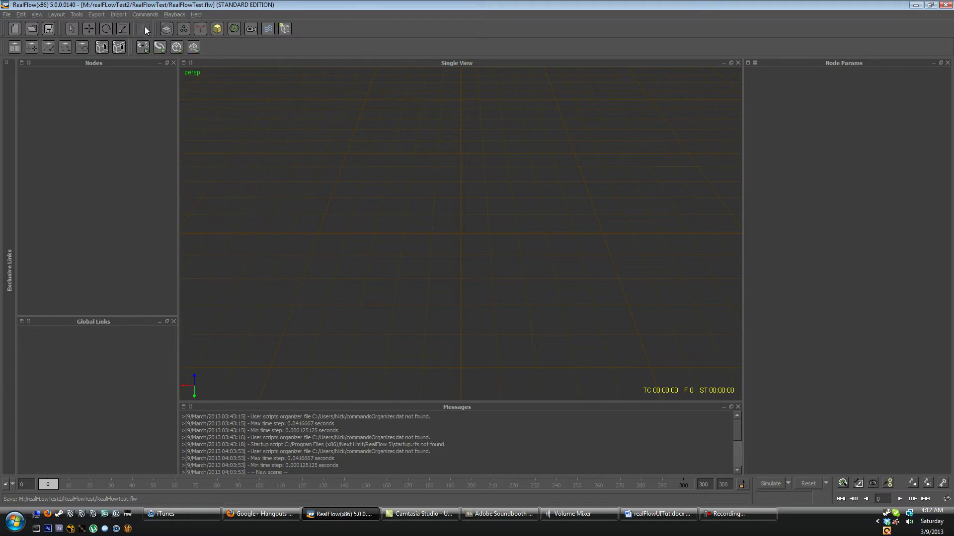
left_click(144, 25)
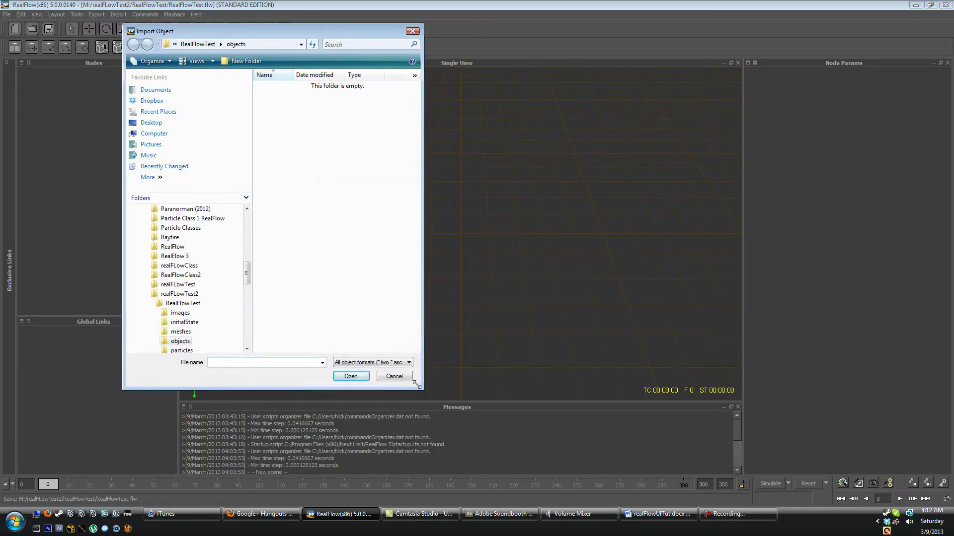
left_click_drag(421, 388, 603, 485)
left_click_drag(245, 326, 247, 218)
left_click(157, 209)
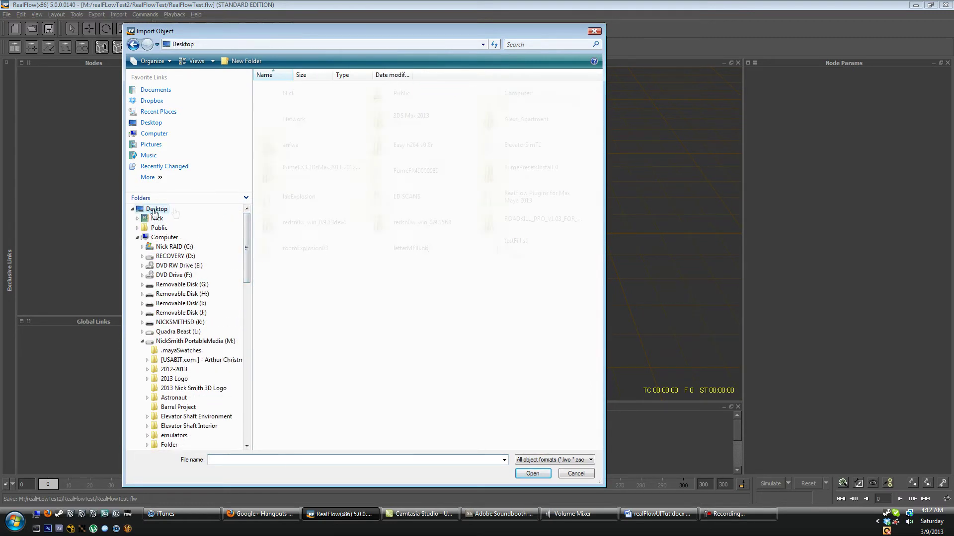
left_click(422, 254)
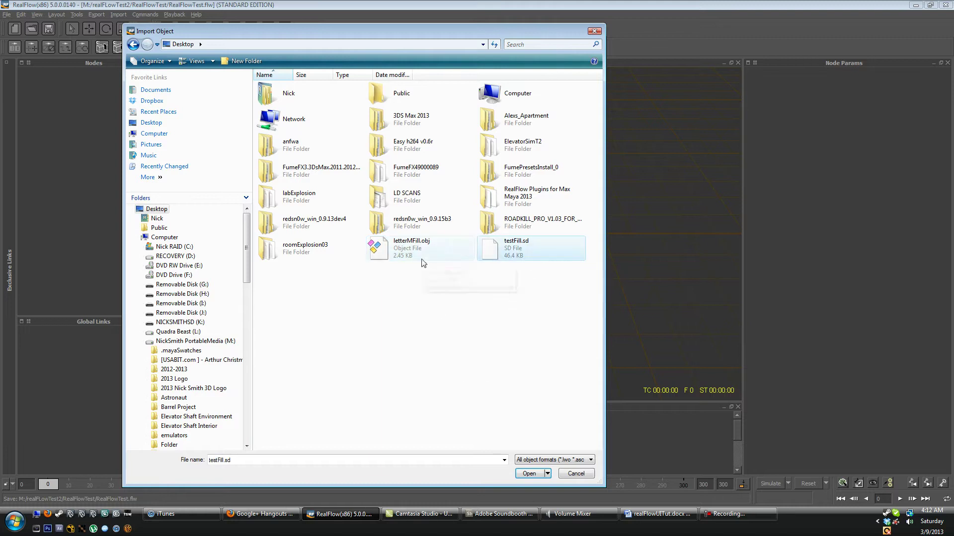
left_click(531, 474)
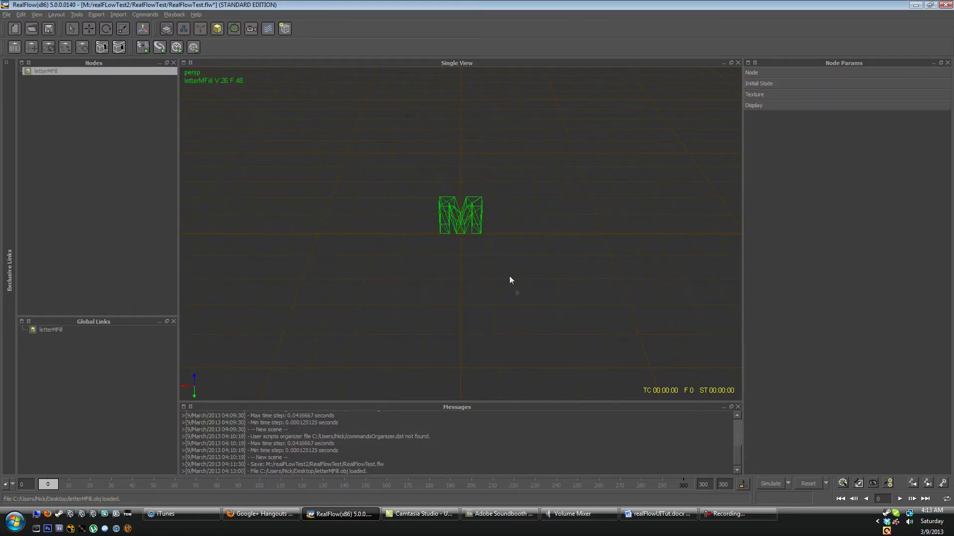
left_click_drag(498, 238, 493, 218, "alt")
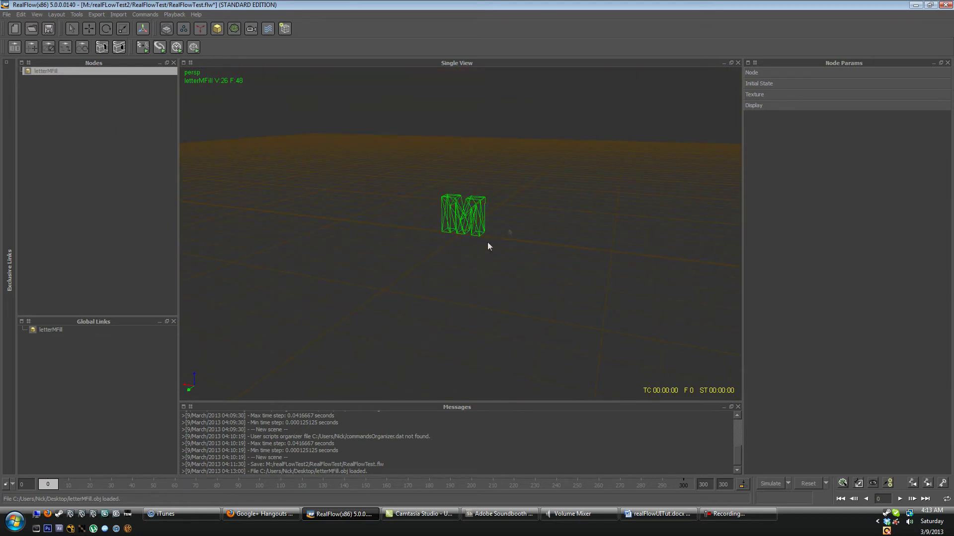
left_click_drag(499, 219, 494, 221, "alt")
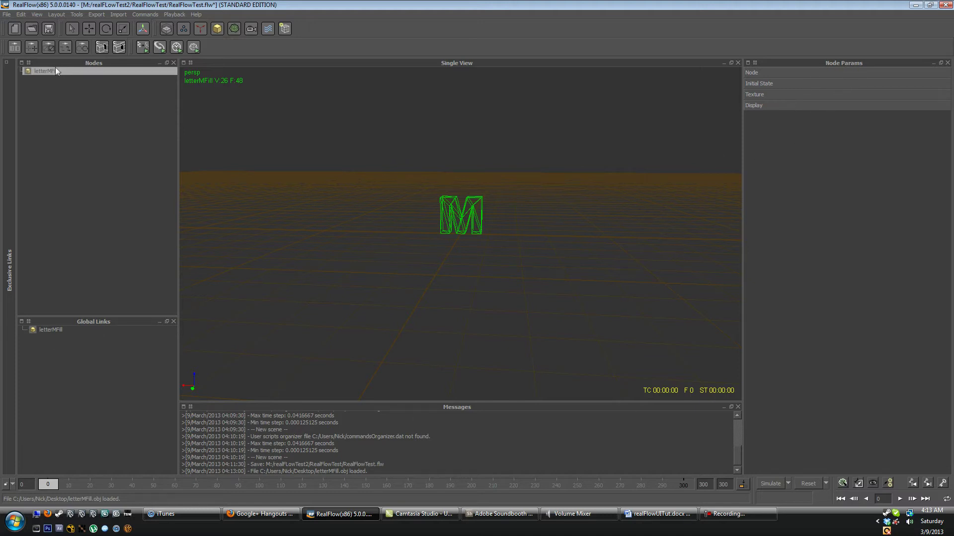
left_click(37, 69, "ctrl")
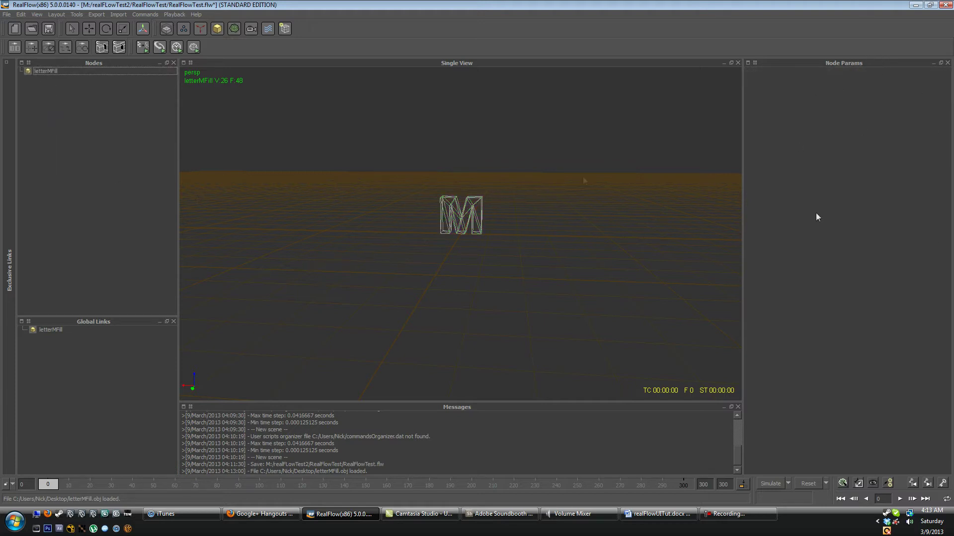
left_click(77, 70)
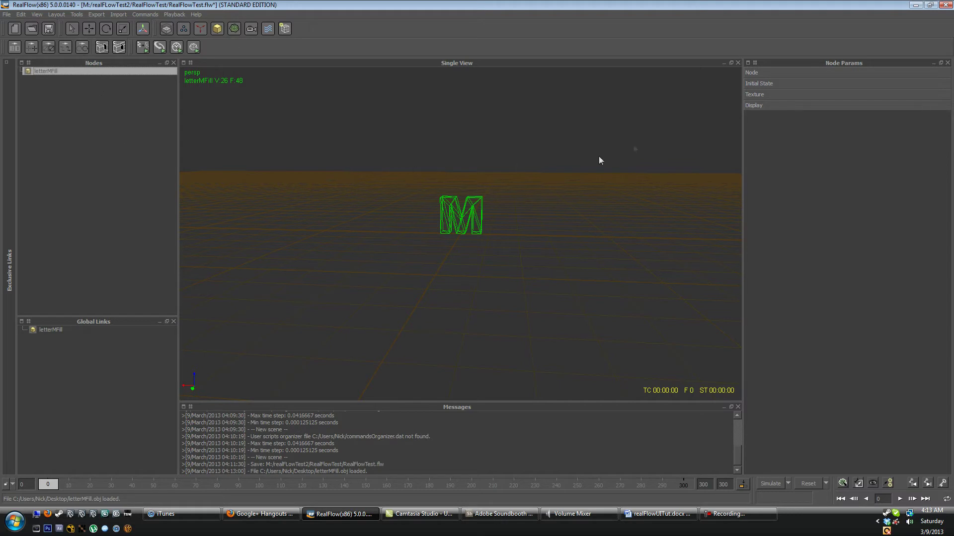
left_click_drag(488, 230, 252, 177, "alt")
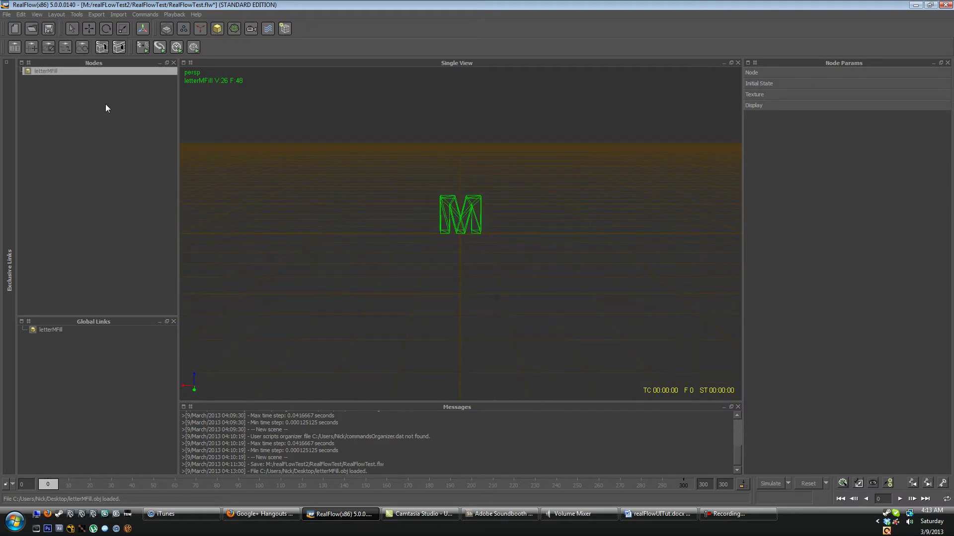
- Expand the Node and Initial State sections and leave Dynamics set to No
left_click(780, 72)
left_click(789, 167)
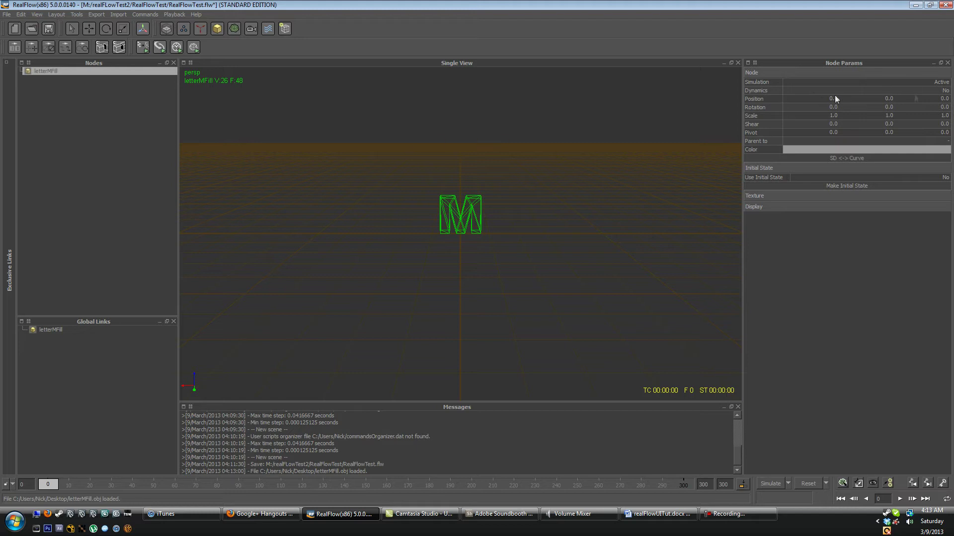
left_click(946, 91)
left_click(945, 92)
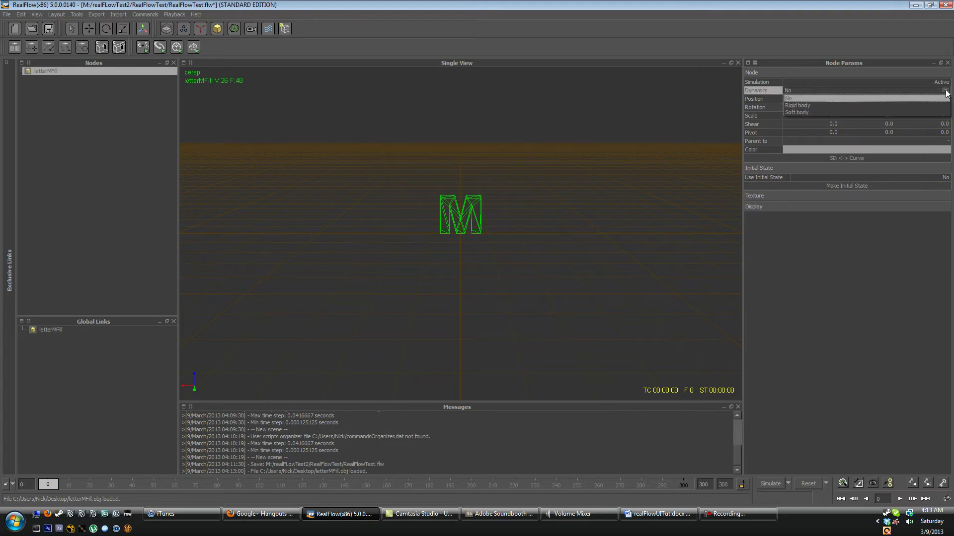
left_click(945, 92)
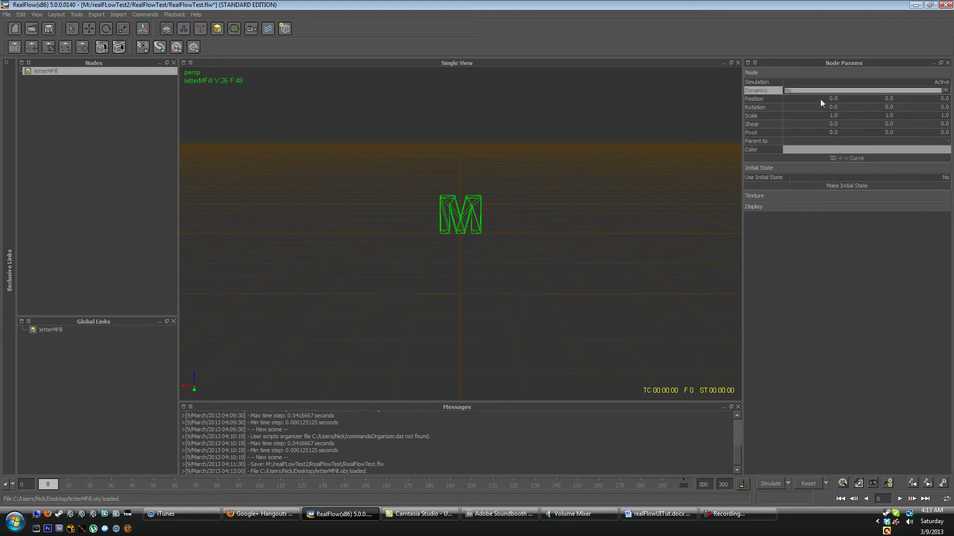
- Try Position Y = 2 for the M, then undo back to 0
left_click(892, 98)
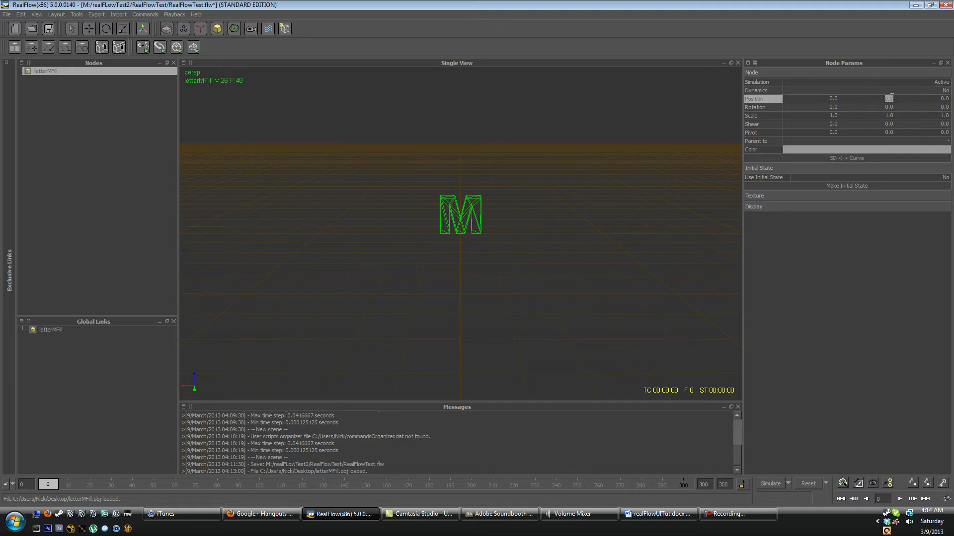
key("Return")
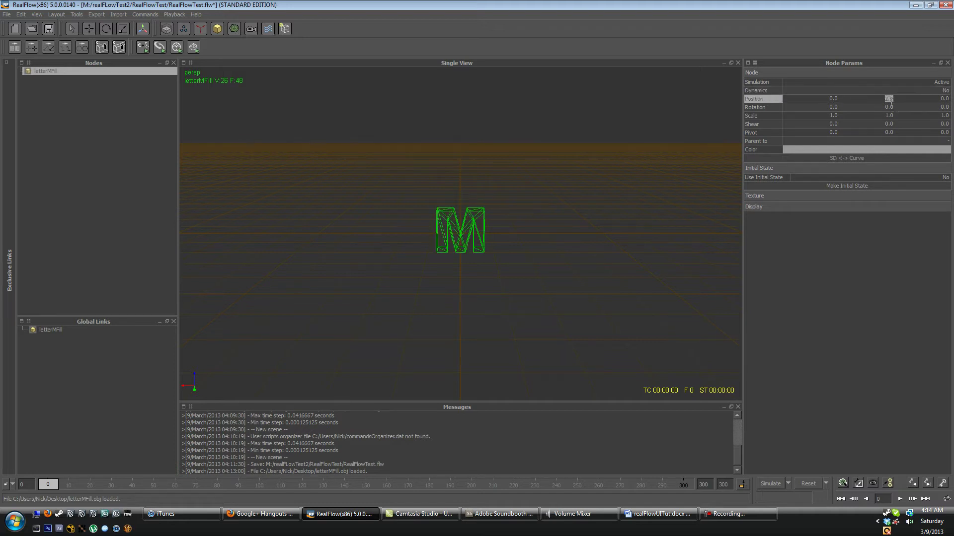
key("ctrl+z")
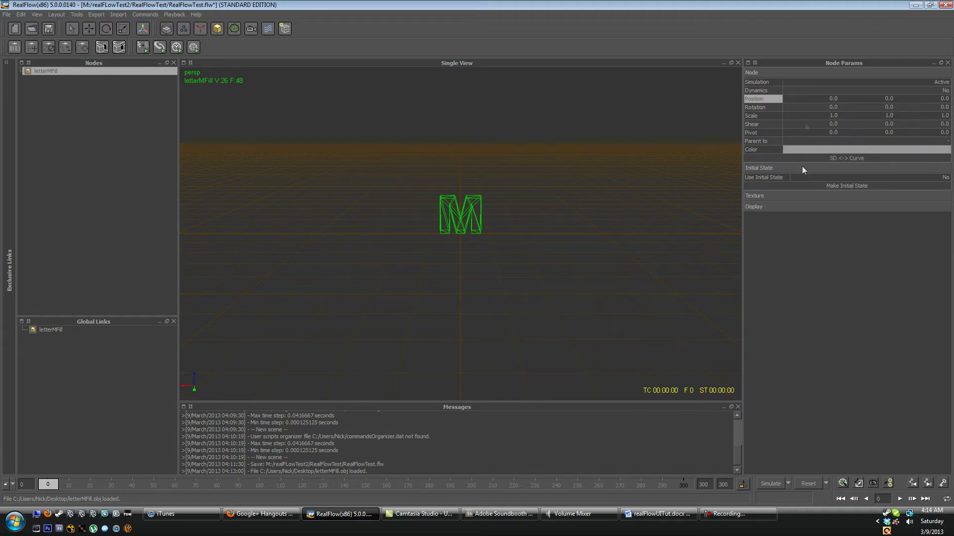
- Collapse Node and Initial State, glance at Texture, and expand the Display settings
left_click(827, 73)
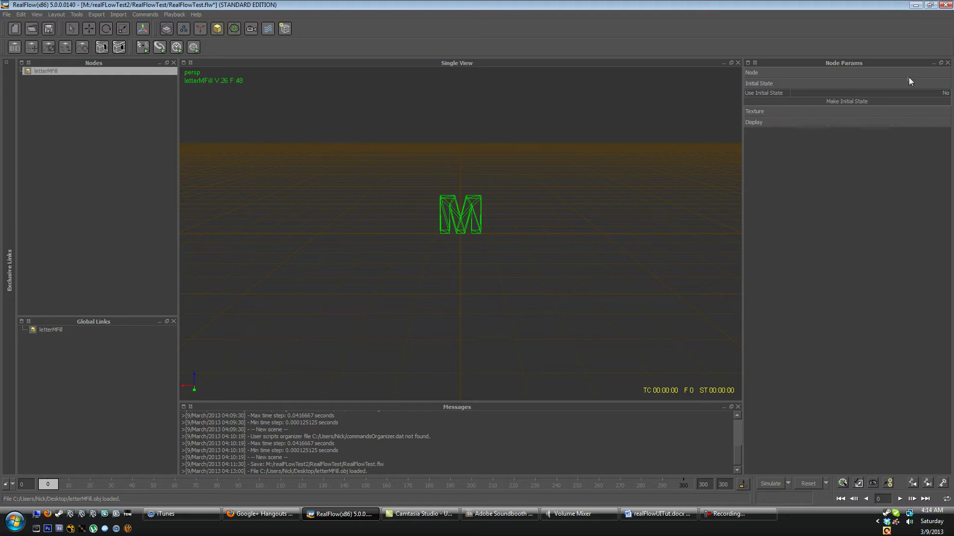
left_click(844, 84)
left_click(832, 95)
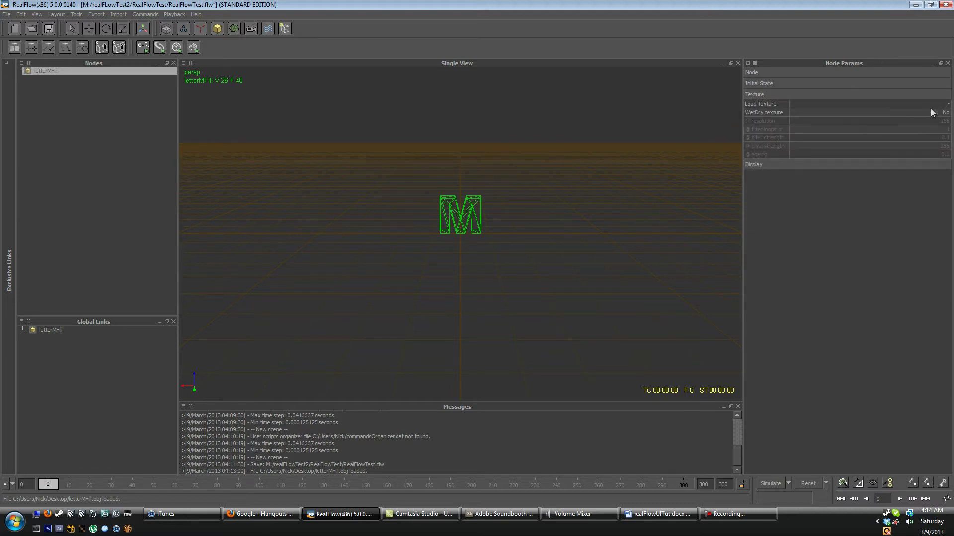
left_click(870, 94)
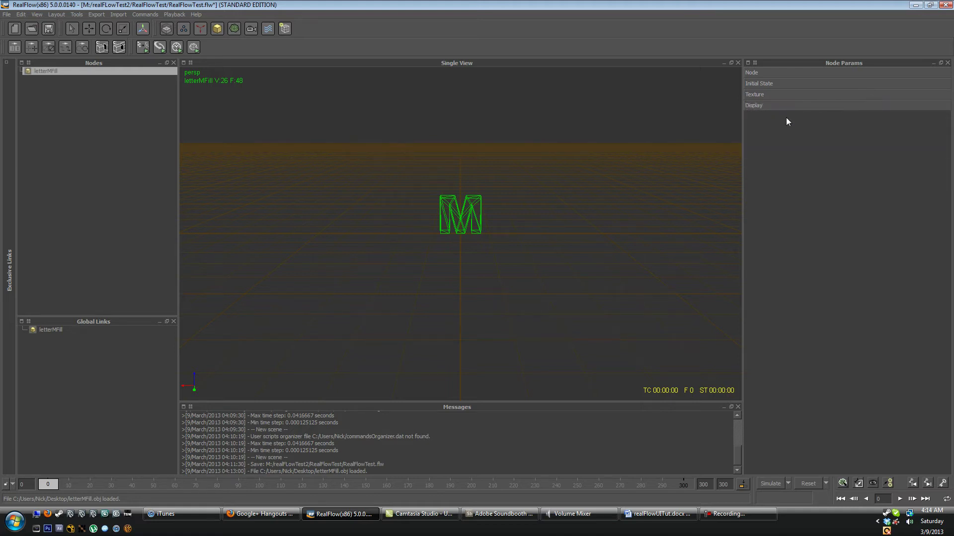
left_click(810, 108)
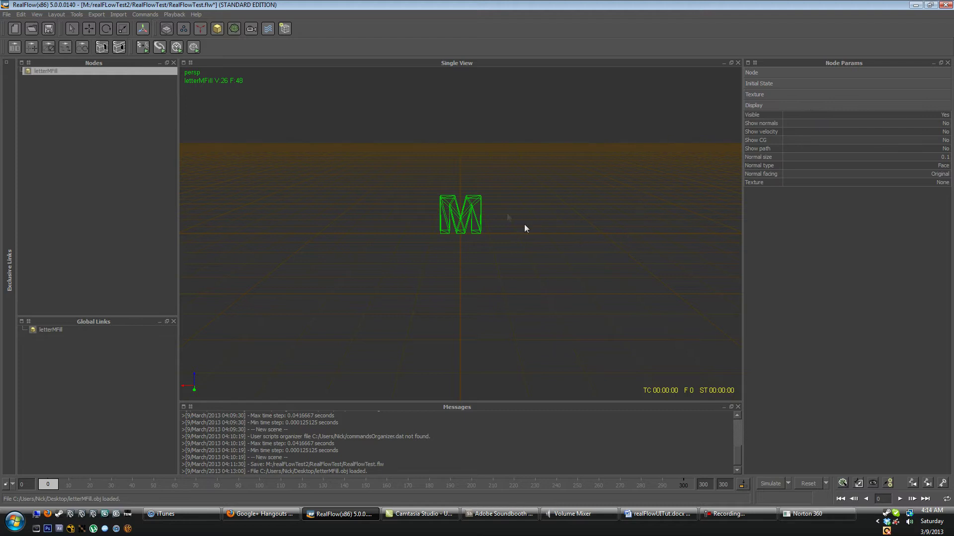
- Postpone the security popup's restart reminder by 24 hours and dismiss it
left_click(478, 280)
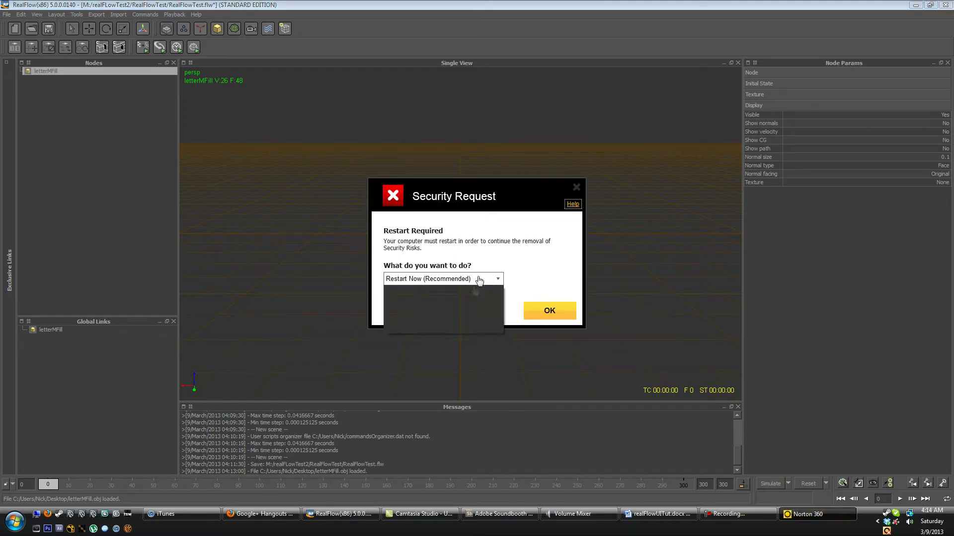
left_click(454, 326)
left_click(549, 313)
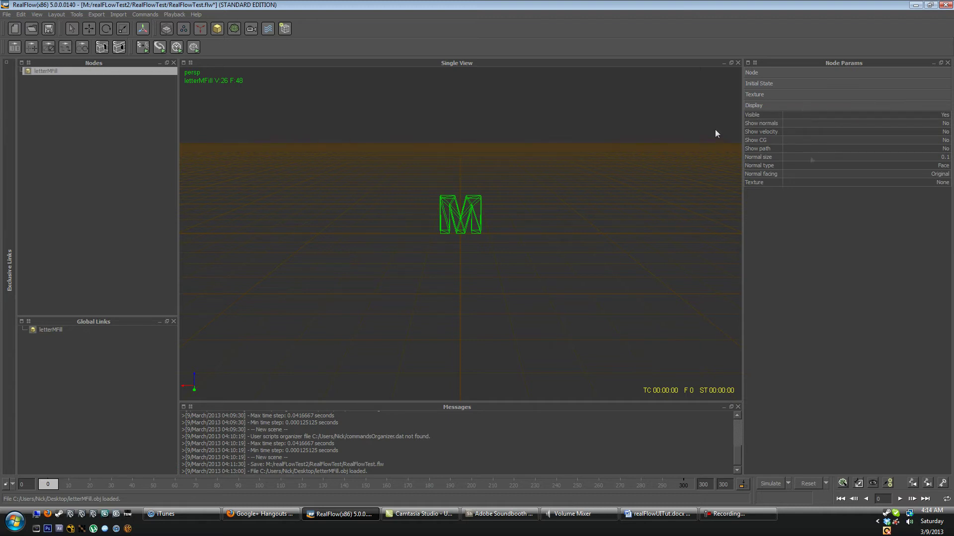
- Set the M's Visible to No and back to Yes, then collapse Display
left_click(945, 114)
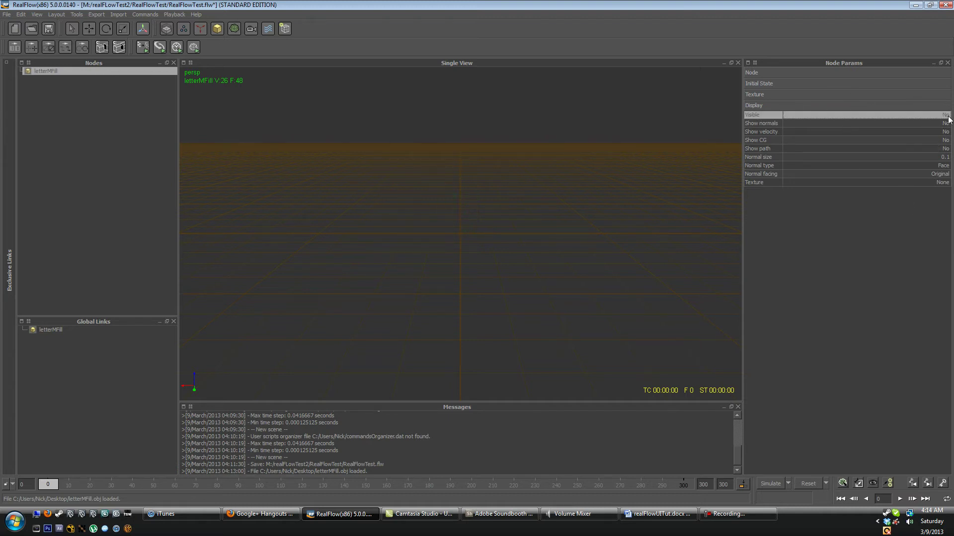
left_click(946, 115)
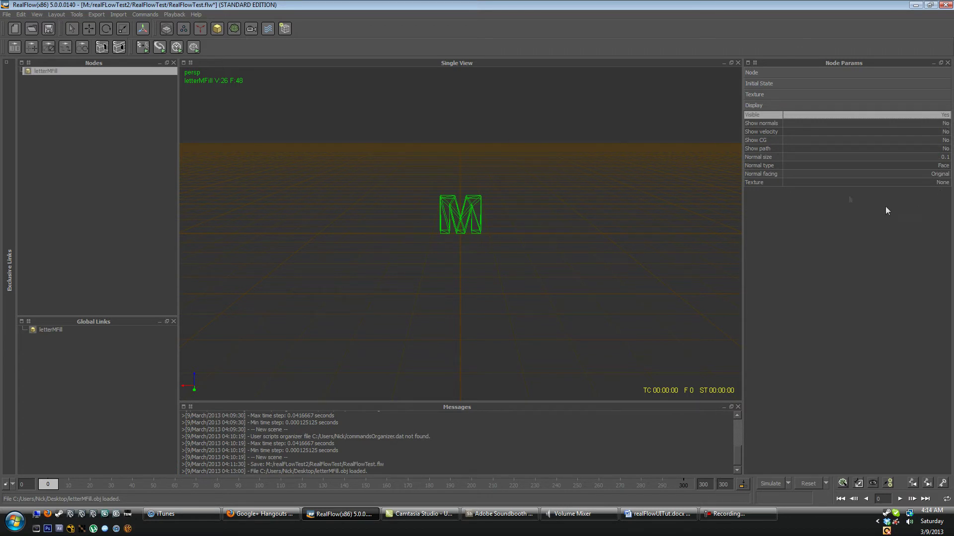
left_click(767, 105)
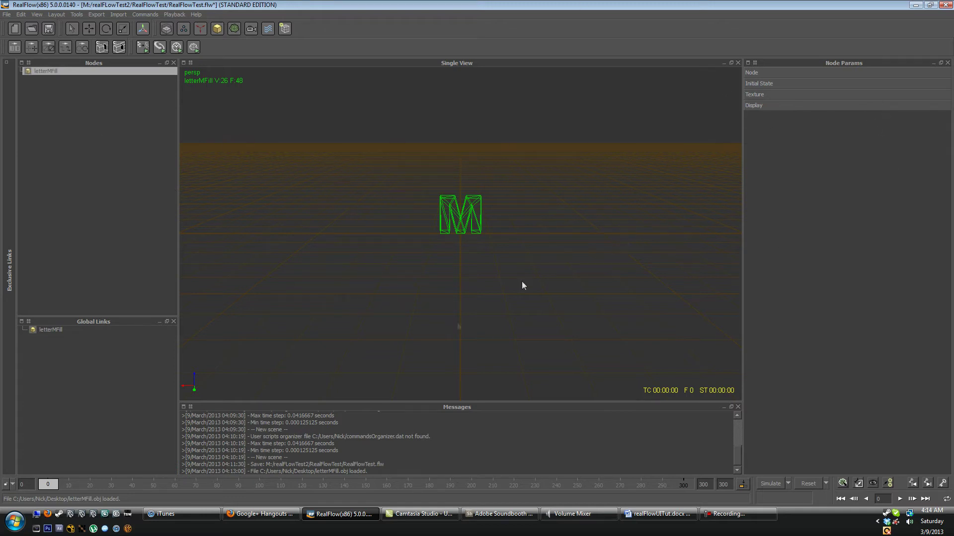
- Orbit and dolly the perspective camera for a closer, tilted view of the M
left_click_drag(504, 323, 516, 254, "alt")
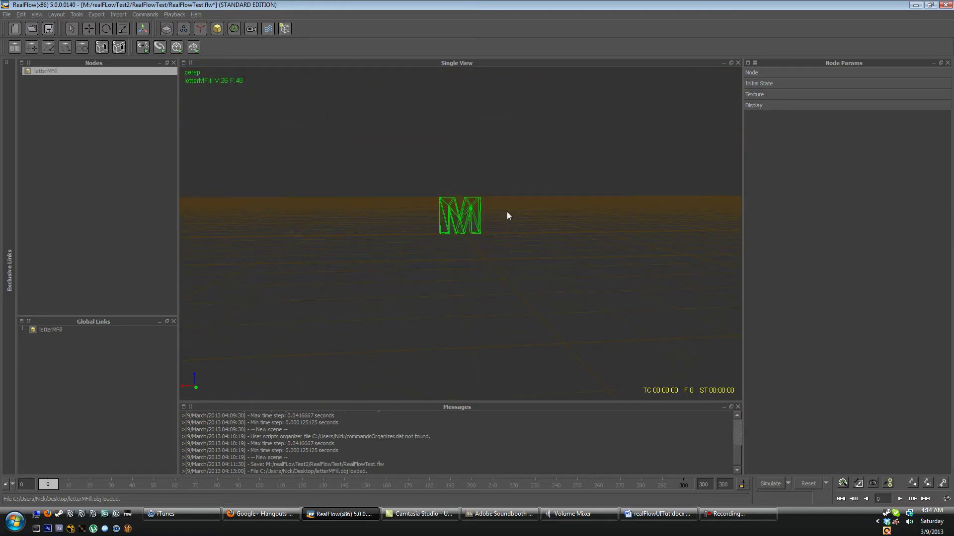
left_click_drag(507, 213, 530, 230, "alt")
right_click_drag(530, 230, 420, 242, "alt")
left_click_drag(456, 238, 472, 251, "alt")
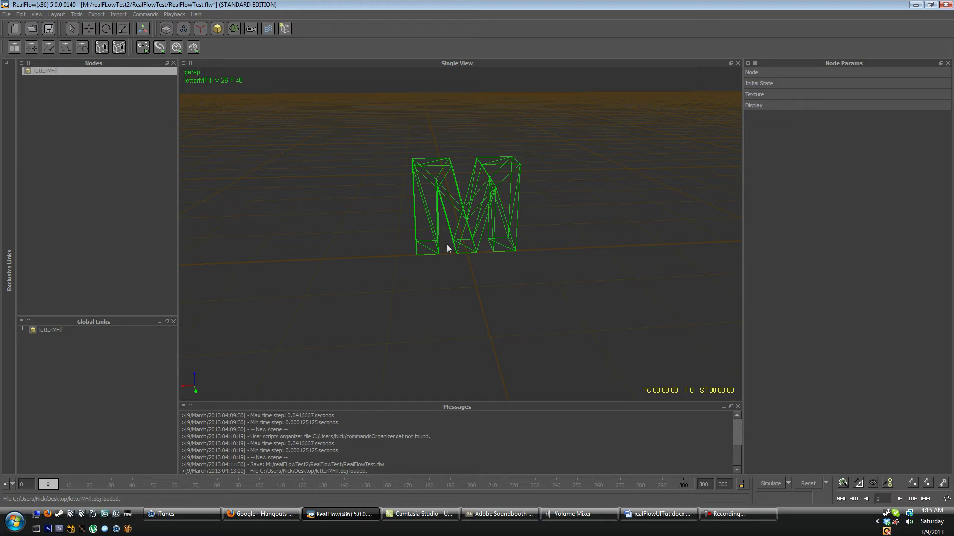
- Cycle through the Top, Front and Side views with hotkeys, then return to Perspective
key("1")
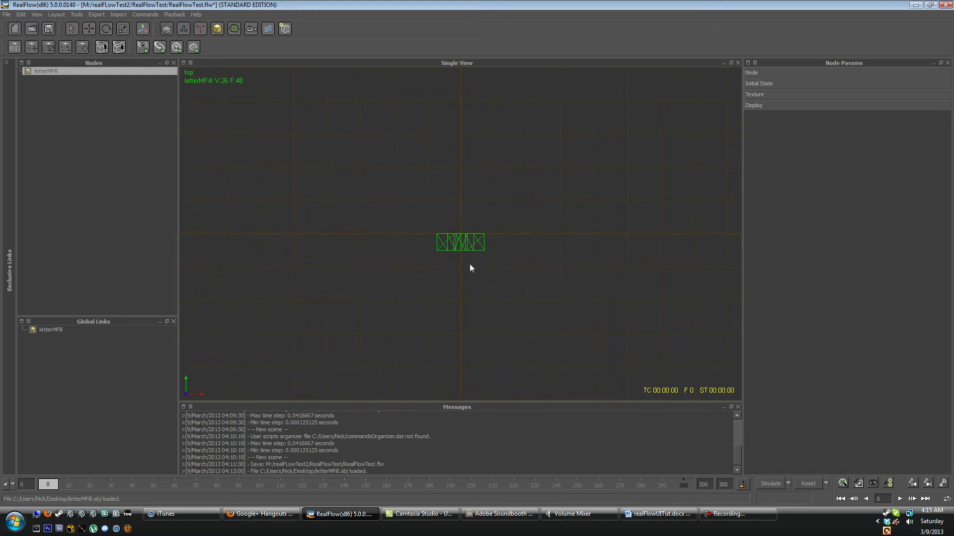
key("2")
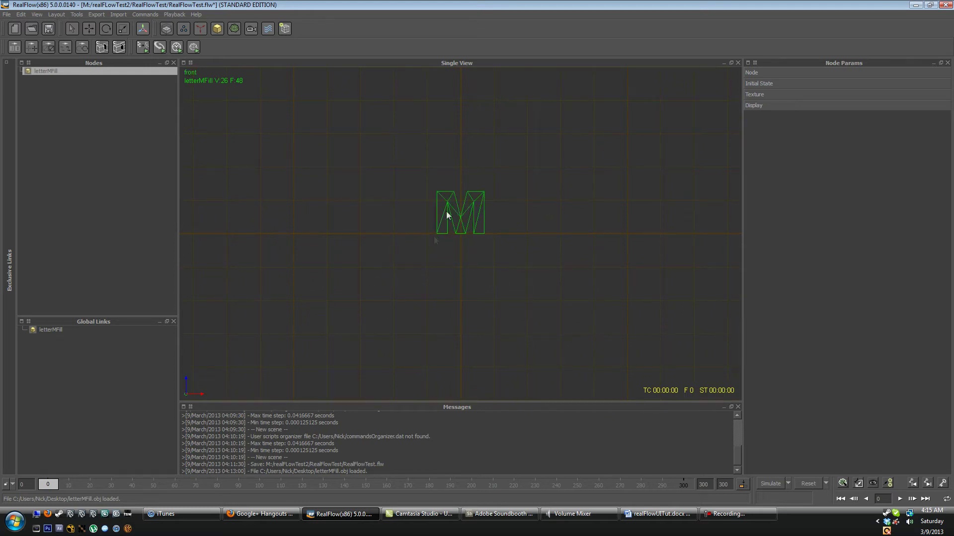
key("3")
key("4")
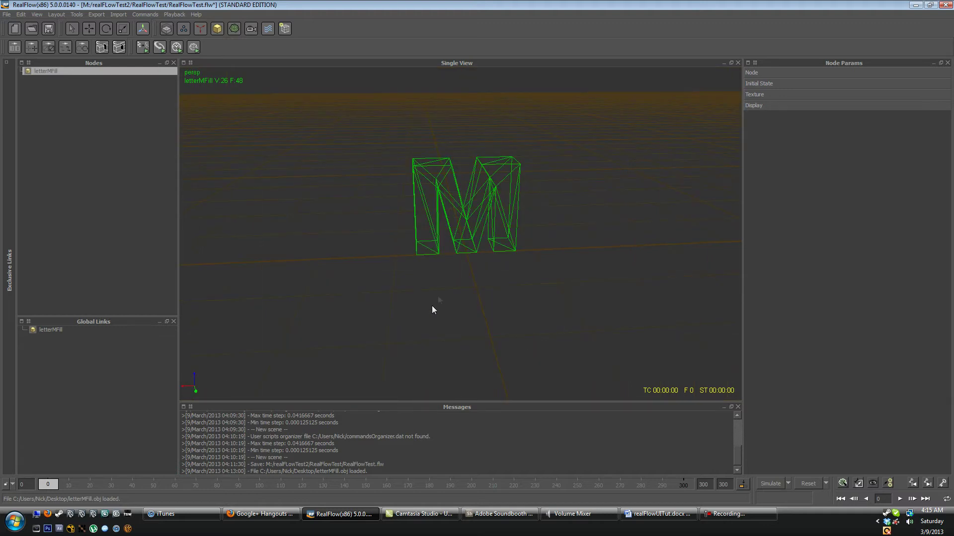
left_click_drag(534, 238, 505, 228, "alt")
- Switch to the Top and Side views through the viewport's right-click View menu
right_click(504, 228)
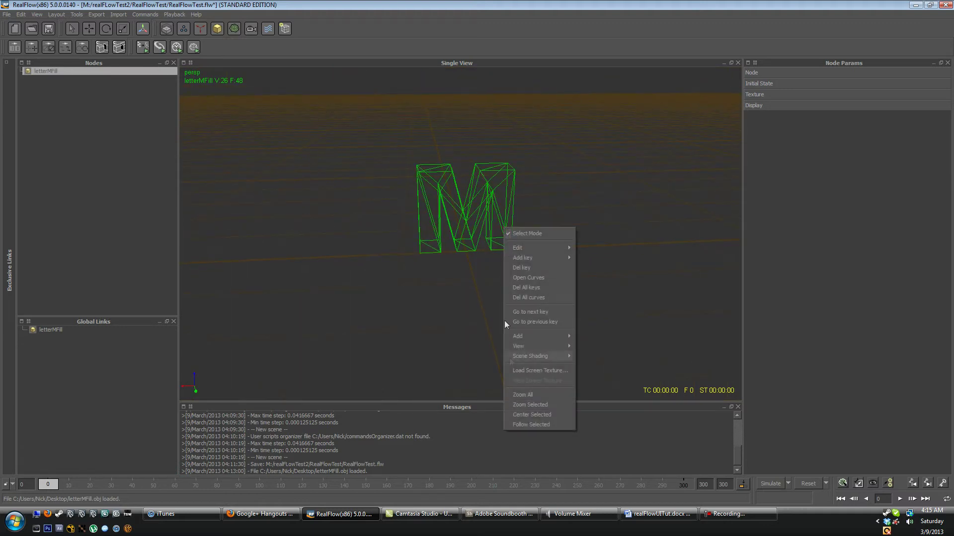
mouse_move(538, 344)
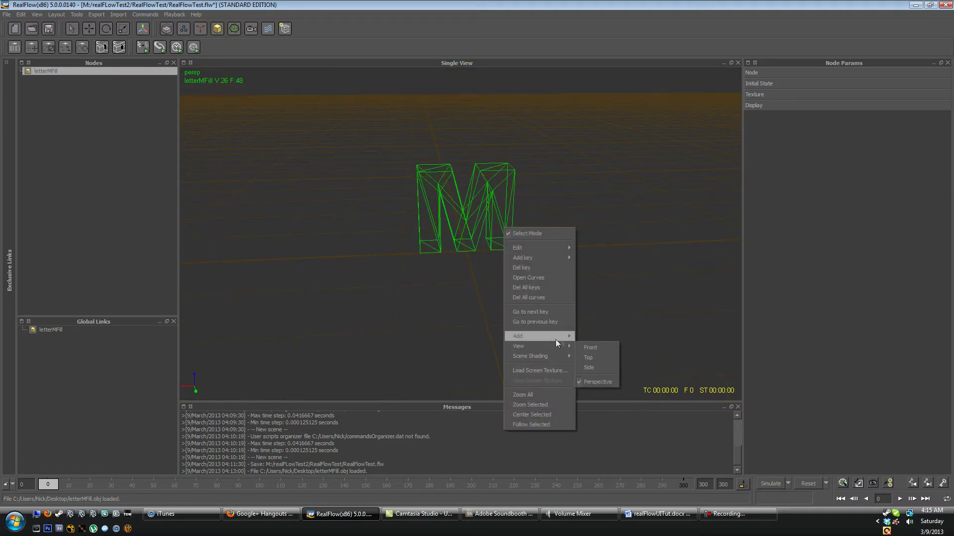
left_click(588, 356)
right_click(507, 264)
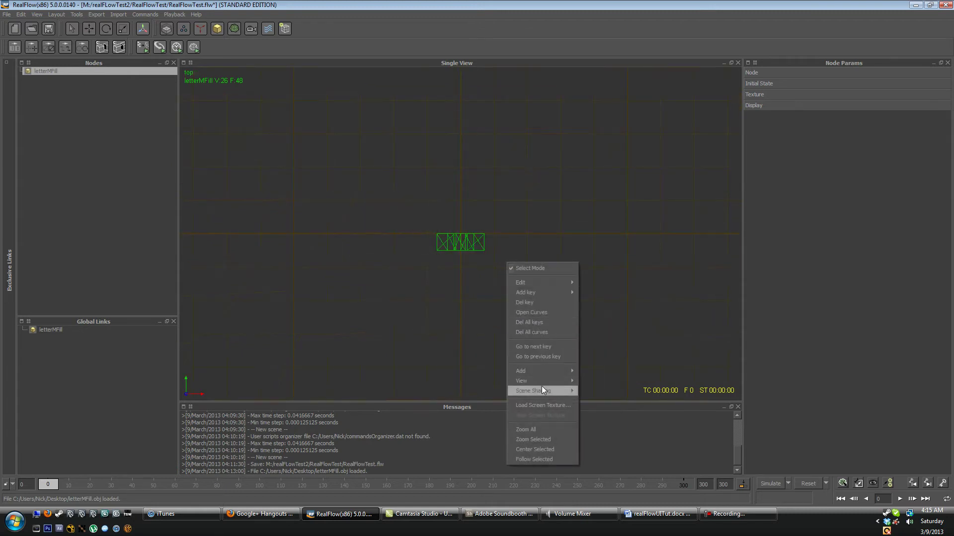
mouse_move(541, 381)
left_click(607, 401)
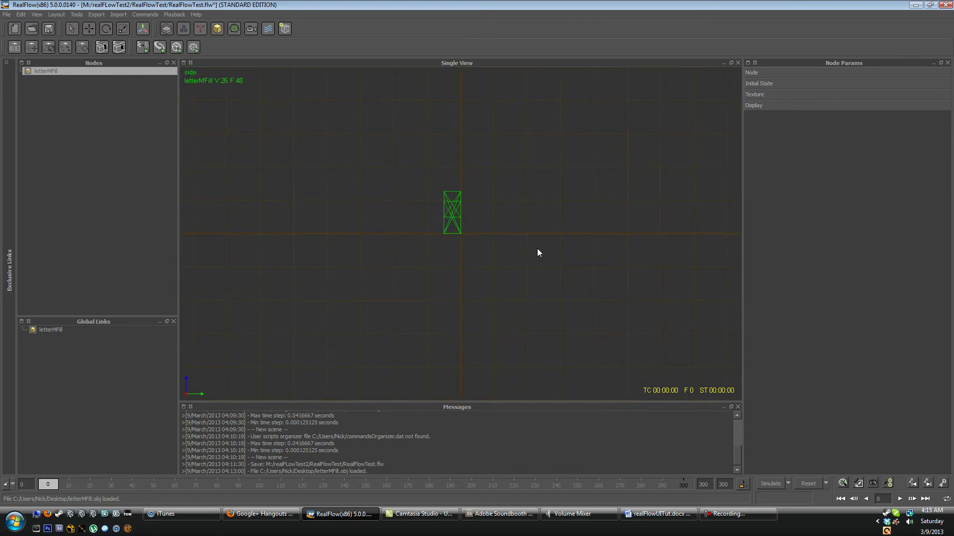
- Revisit Front and Side views, return to Perspective, and orbit to an oblique angle
key("1")
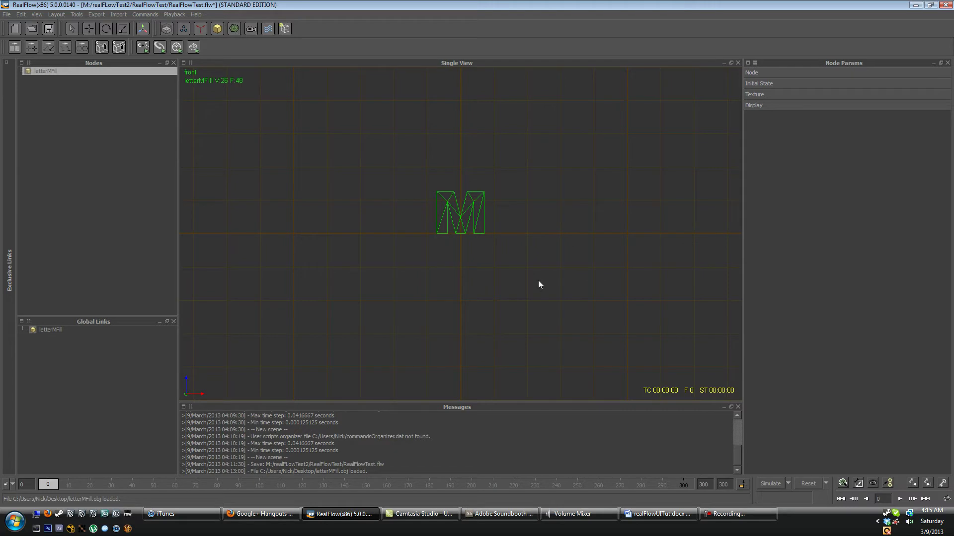
key("2")
key("4")
left_click_drag(544, 254, 496, 229, "alt")
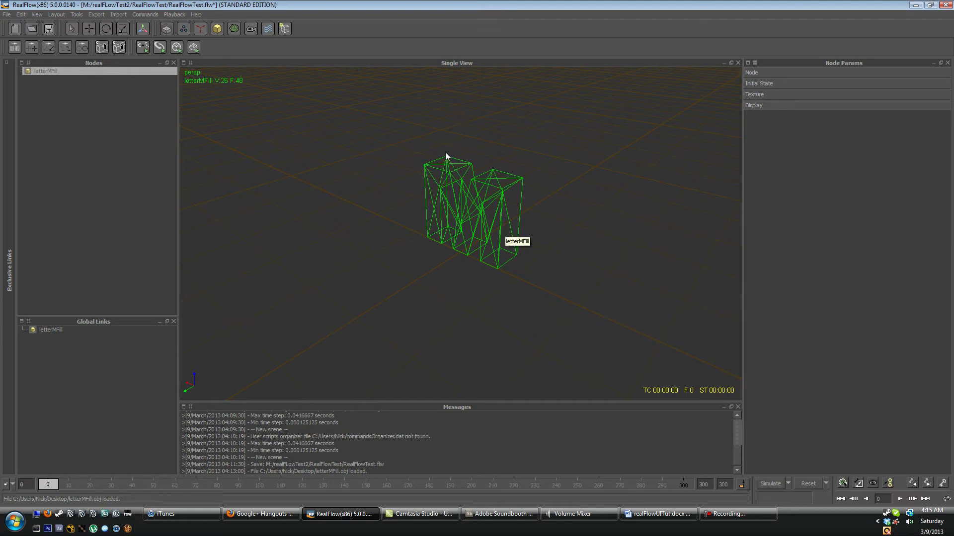
left_click_drag(497, 278, 557, 282, "alt")
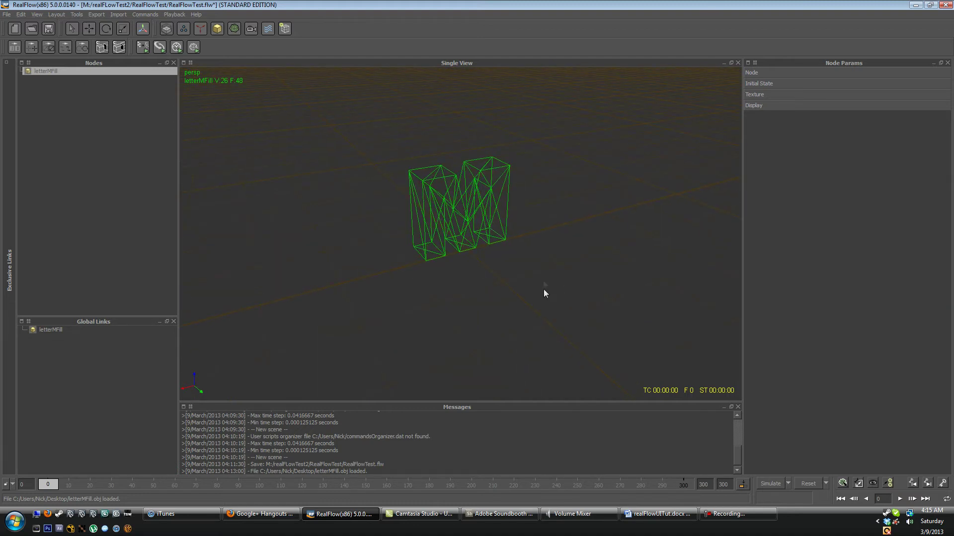
- Preview the M as bounding box, wireframe, flat shaded and smooth shaded, ending in wireframe
key("1")
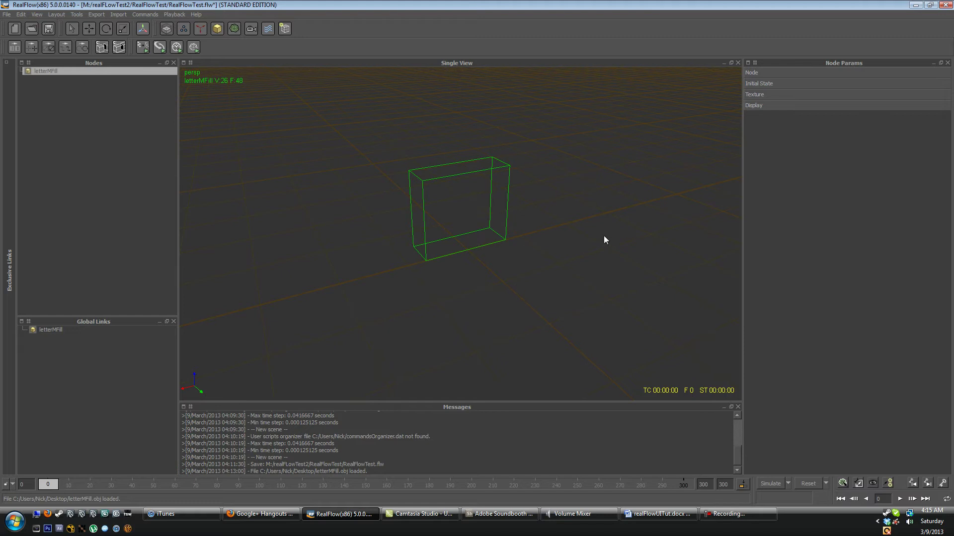
key("2")
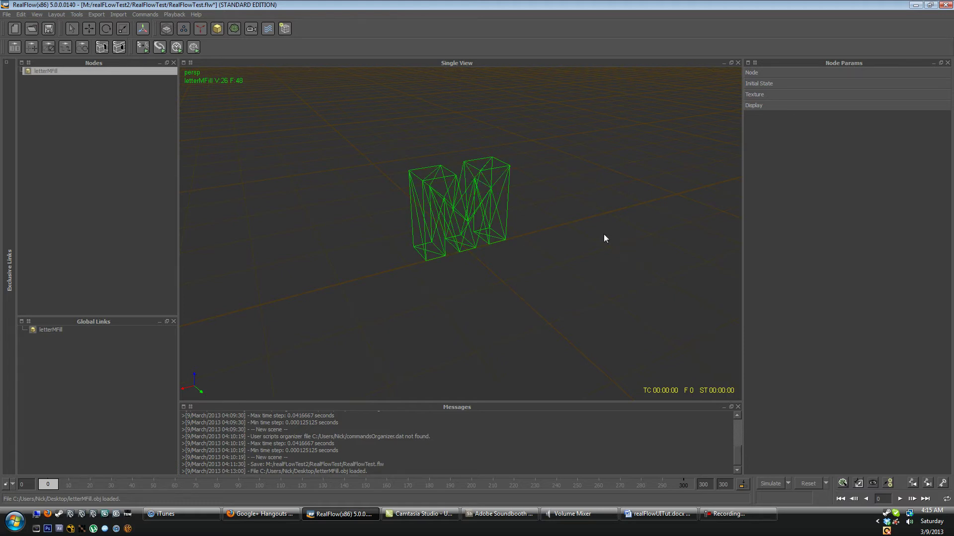
key("3")
left_click(591, 237)
left_click_drag(591, 177, 411, 267)
key("4")
left_click(614, 252)
left_click_drag(622, 138, 421, 355)
key("2")
- From a low front angle, cycle the M through shaded and bounding box back to wireframe
left_click_drag(506, 272, 588, 248, "alt")
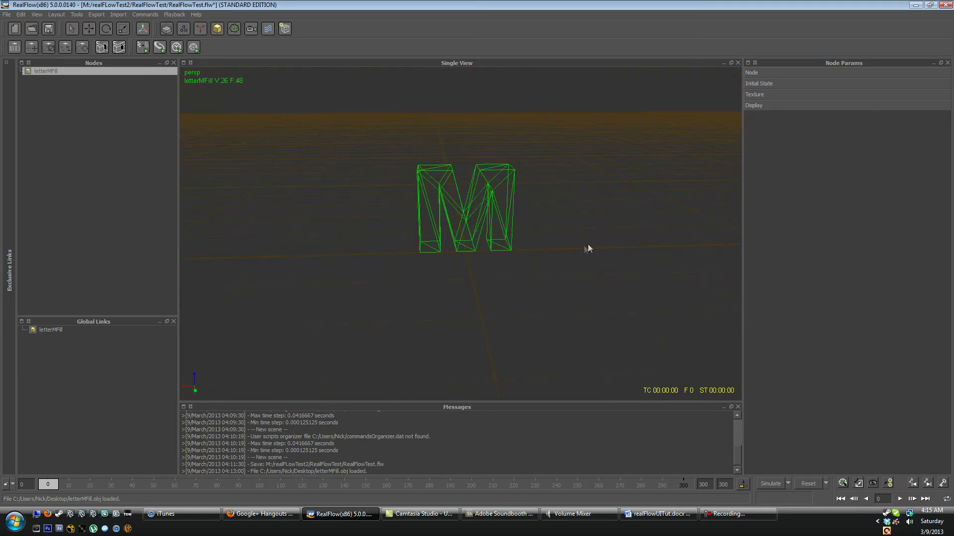
left_click(608, 222)
key("3")
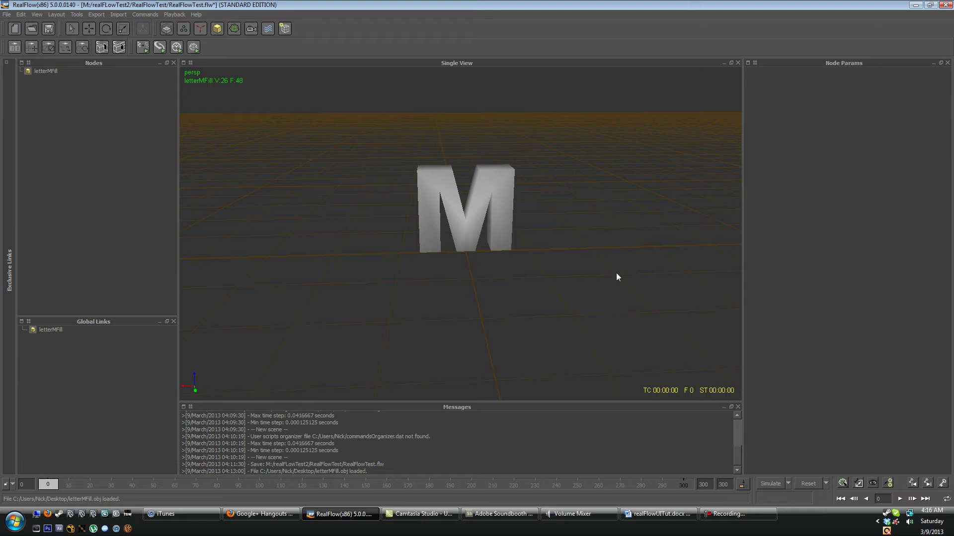
key("1")
key("2")
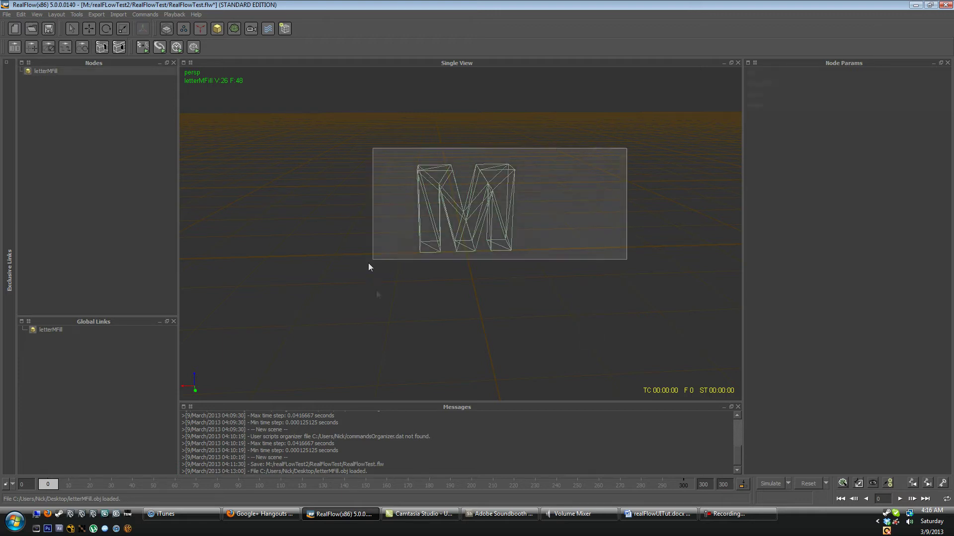
left_click_drag(627, 259, 373, 148)
left_click_drag(574, 192, 527, 248, "alt")
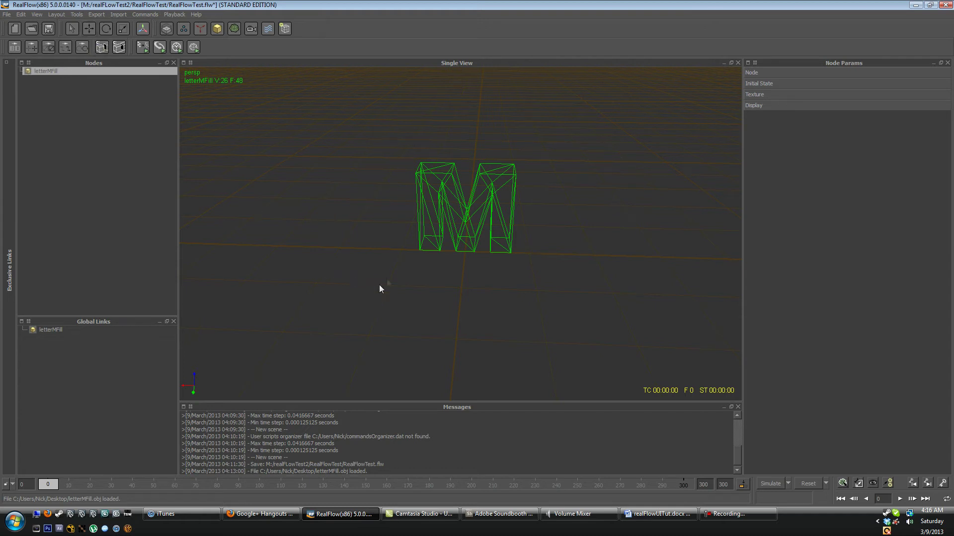
- Try moving, rotating and scaling the M, then undo all three edits
key("w")
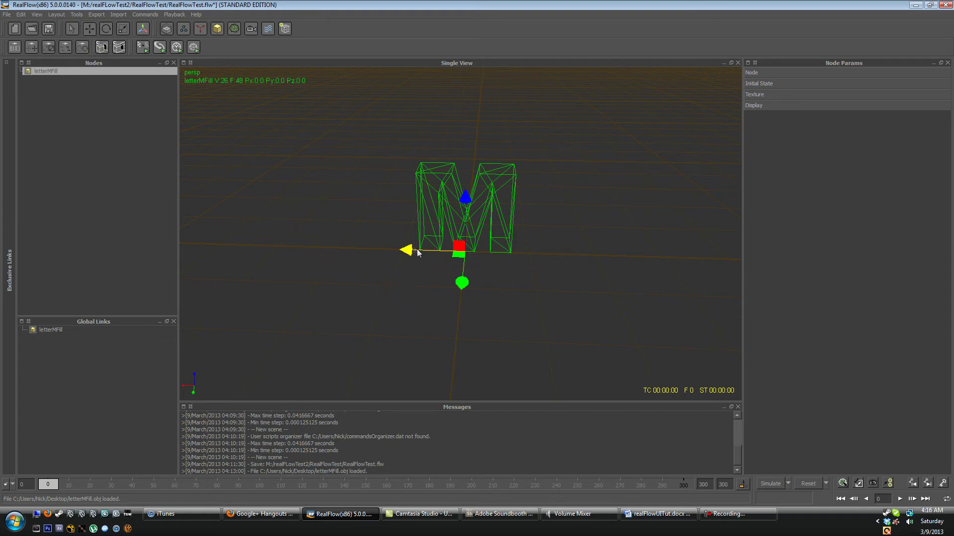
left_click_drag(405, 250, 467, 285)
key("e")
key("r")
key("ctrl+z")
key("ctrl+z")
key("ctrl+z")
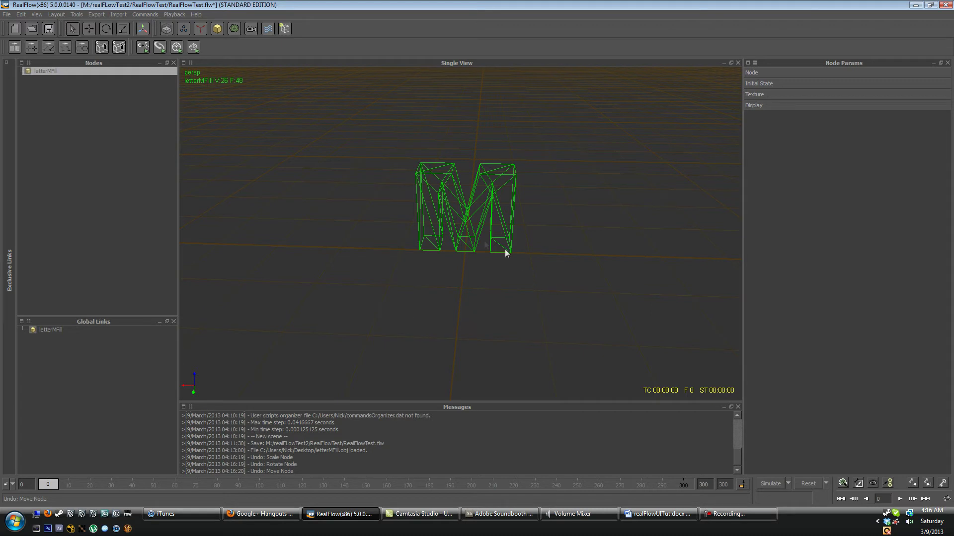
- Select the M and move it slightly to the right along X
left_click(466, 251)
key("r")
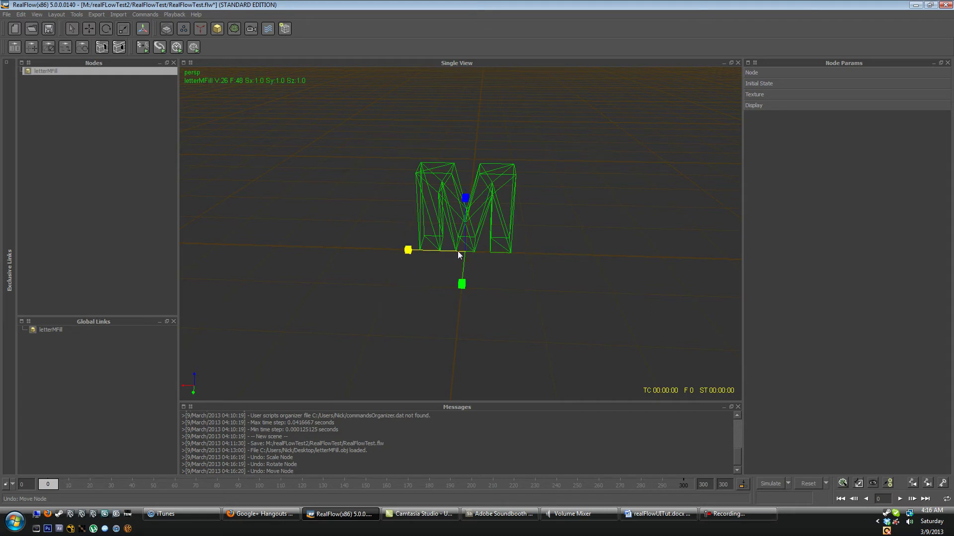
key("w")
left_click_drag(439, 251, 455, 276)
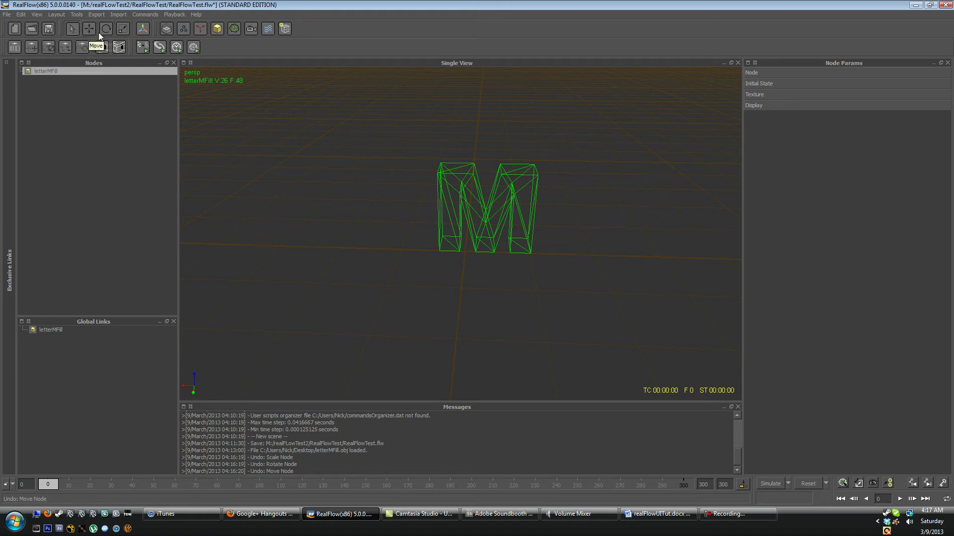
left_click(145, 32)
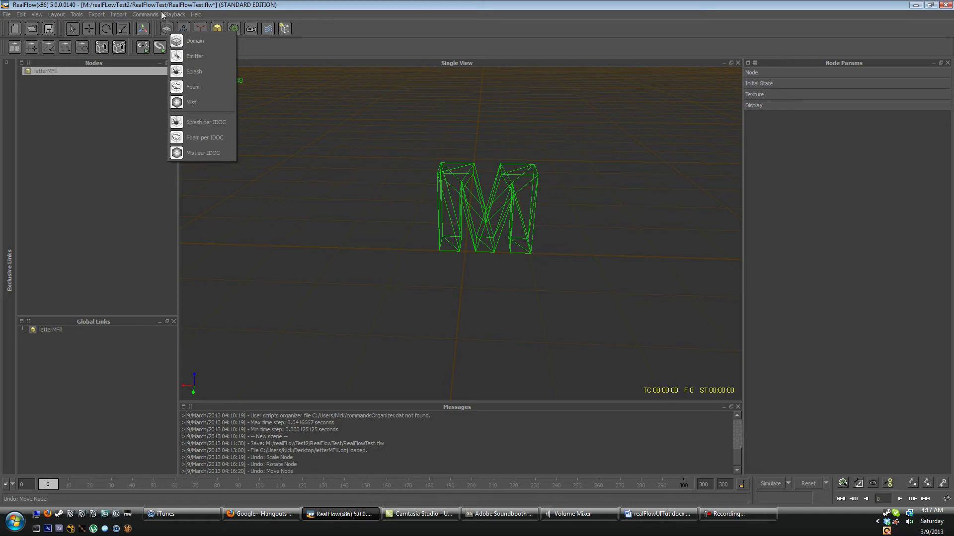
left_click(168, 29)
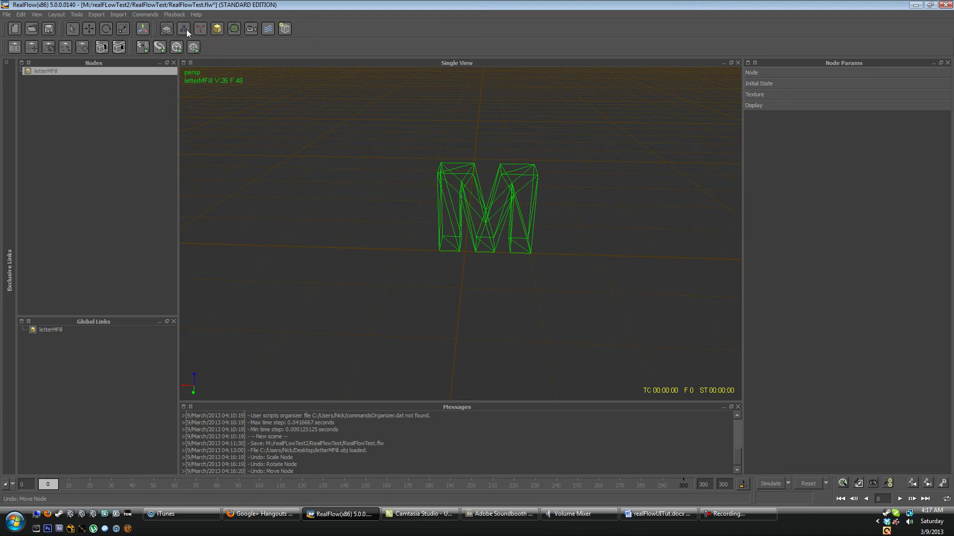
- Browse the emitter and daemon lists without adding any, then show the primitive Objects list
left_click(183, 29)
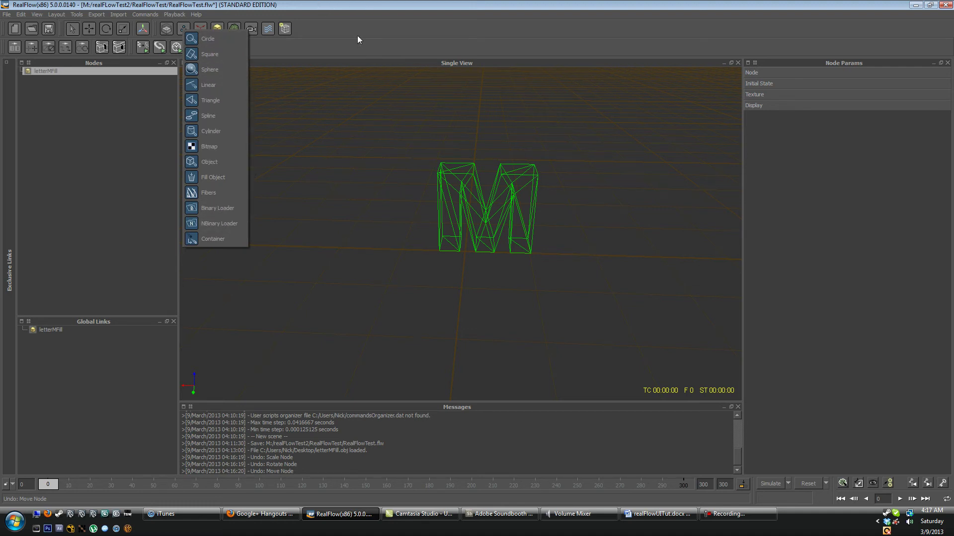
left_click(198, 28)
left_click(199, 29)
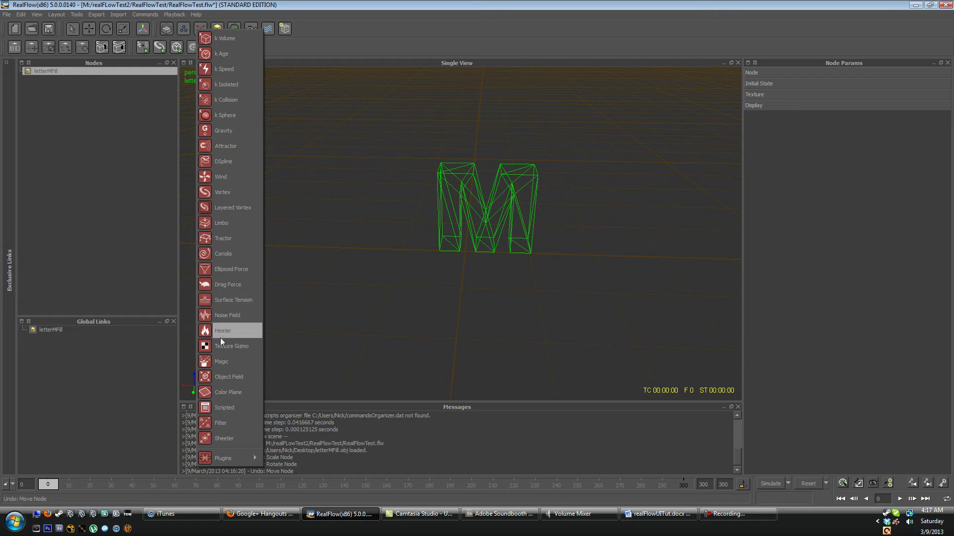
left_click(281, 40)
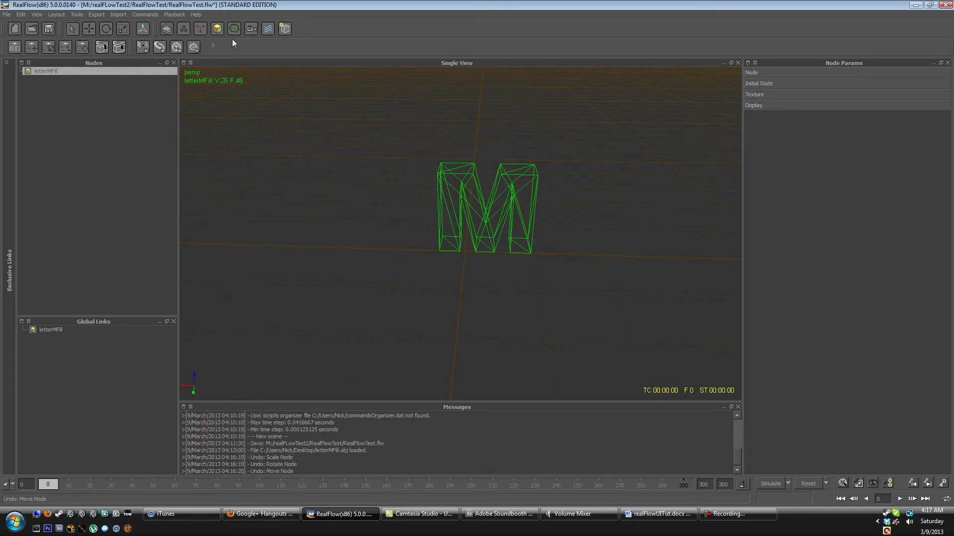
left_click(221, 28)
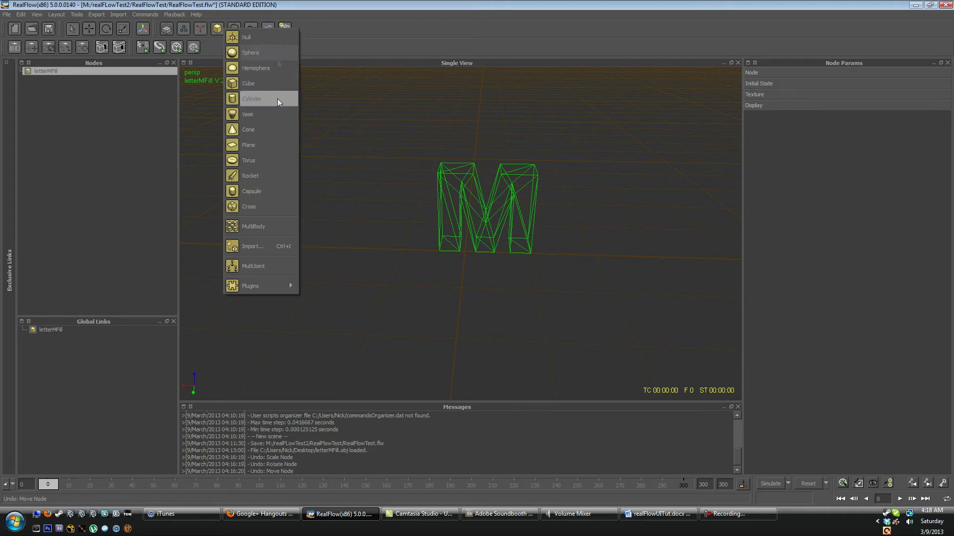
left_click(263, 82)
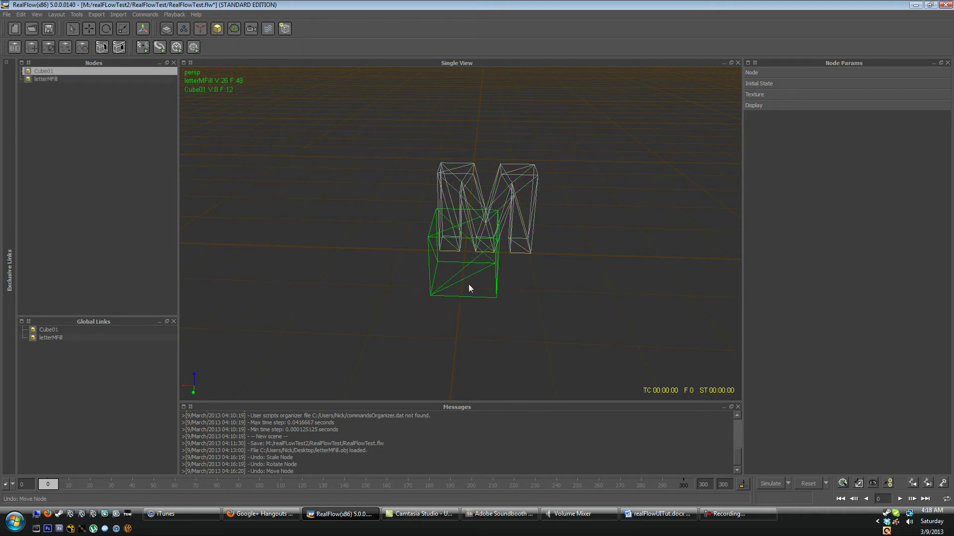
key("w")
left_click_drag(458, 286, 454, 334)
key("r")
left_click_drag(396, 296, 348, 296)
left_click_drag(461, 246, 462, 149)
left_click(817, 73)
double_click(829, 115)
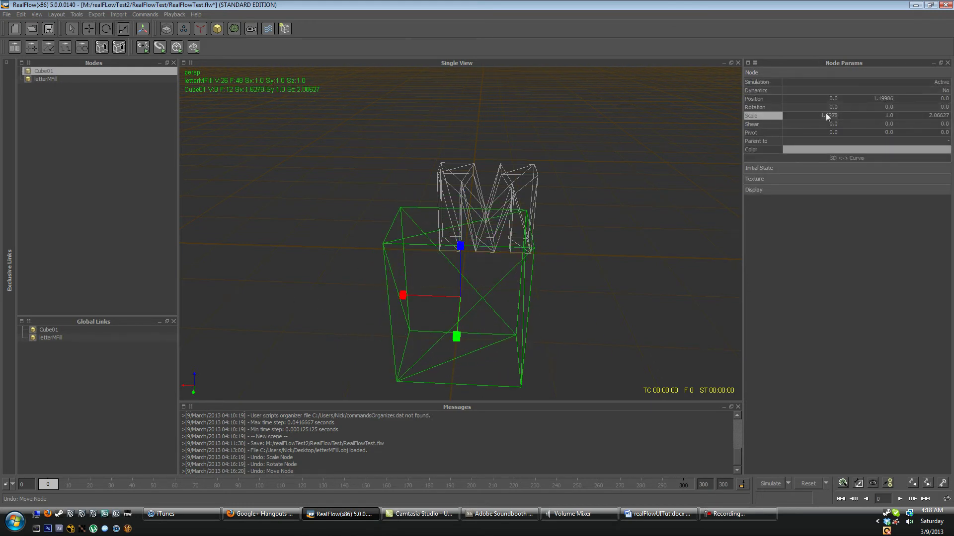
type("2")
double_click(888, 115)
type("2")
double_click(939, 115)
type("2")
key("Return")
left_click_drag(623, 284, 520, 255, "alt")
key("Delete")
left_click(497, 233)
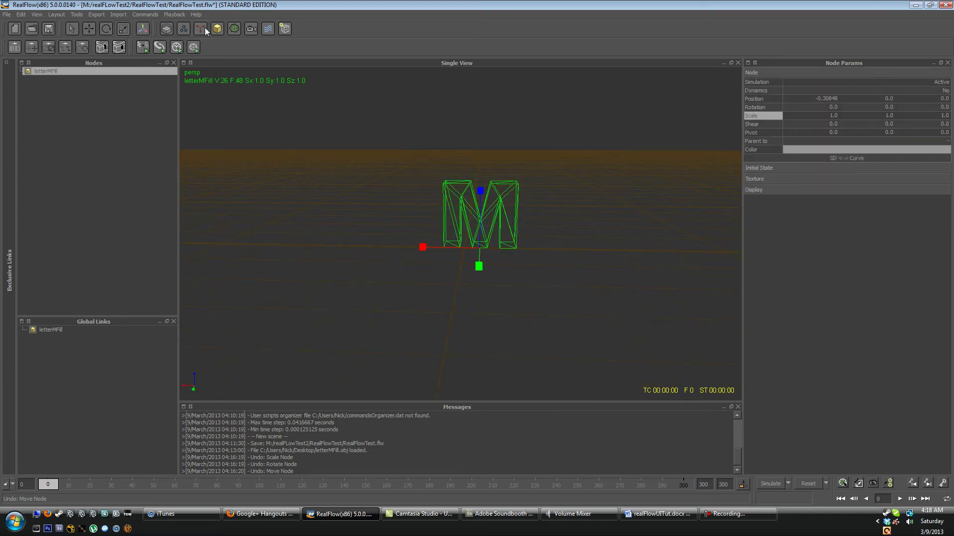
left_click(235, 28)
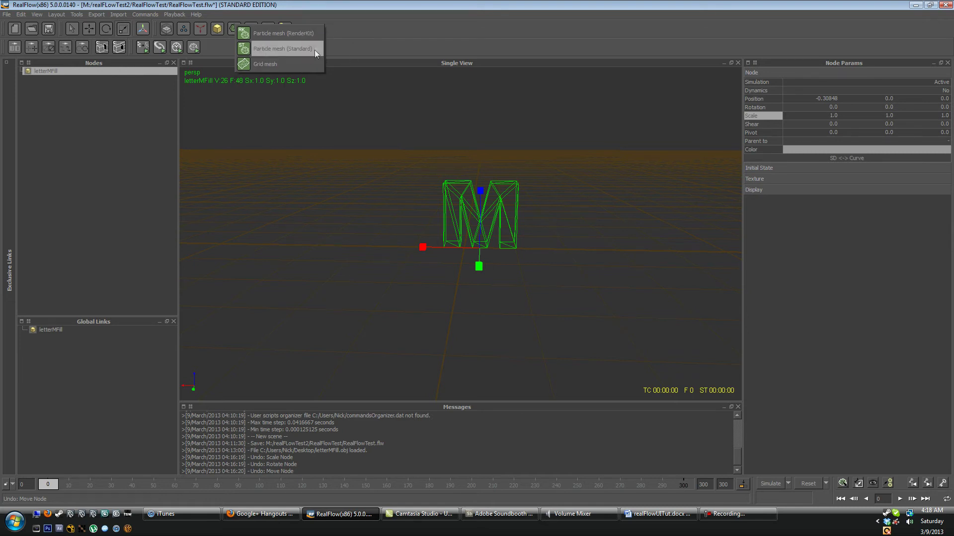
- Check the Mesh, Camera and RealWave flyouts without adding anything, then show the Single/Multiple options
left_click(359, 30)
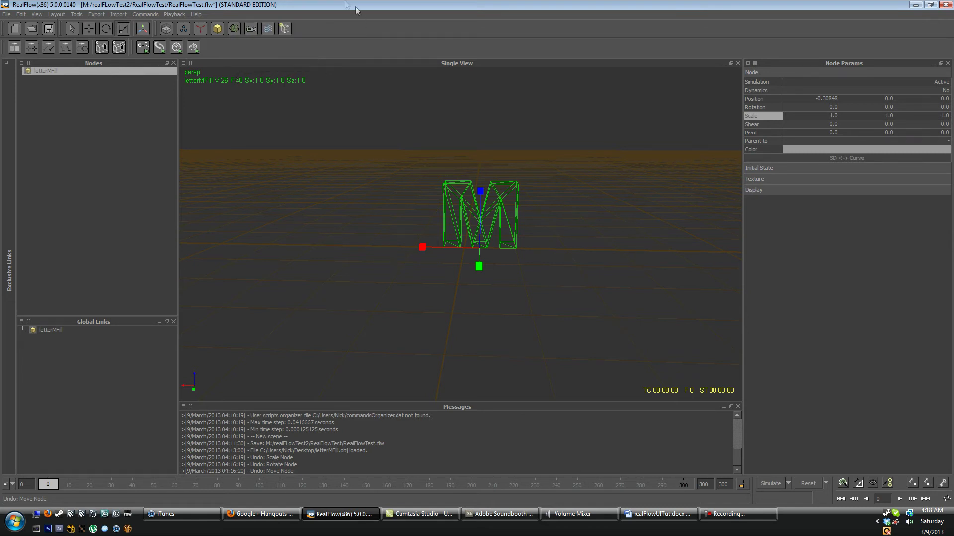
left_click(252, 29)
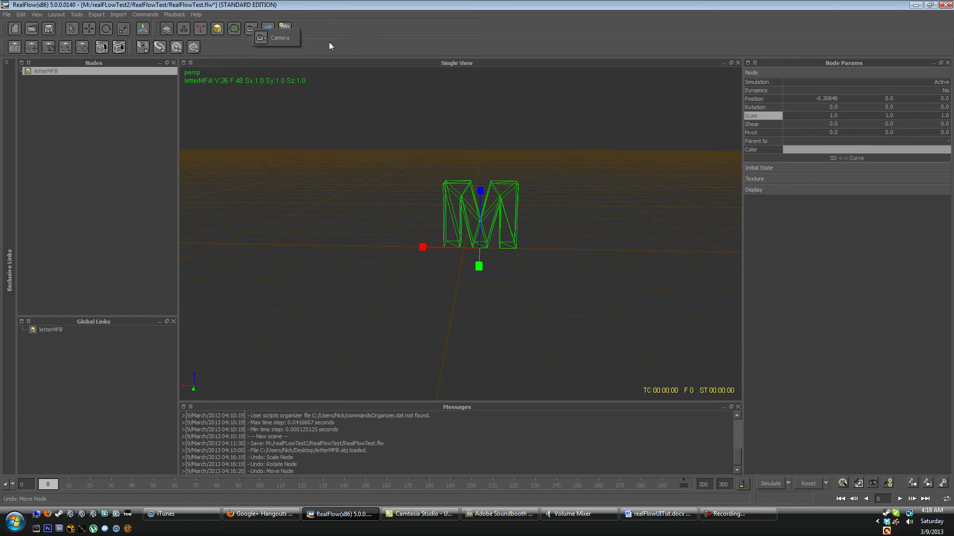
left_click(342, 39)
left_click(267, 29)
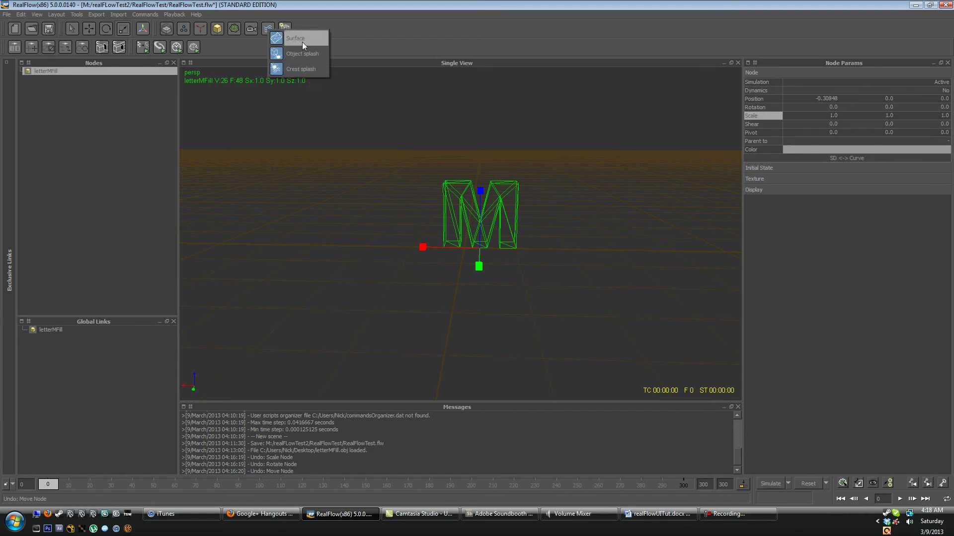
left_click(266, 32)
left_click(266, 30)
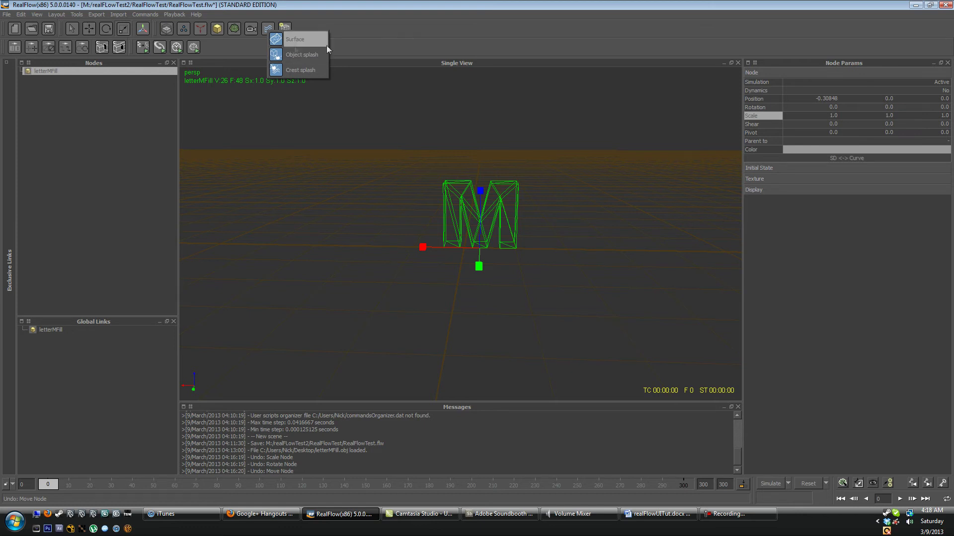
left_click(347, 29)
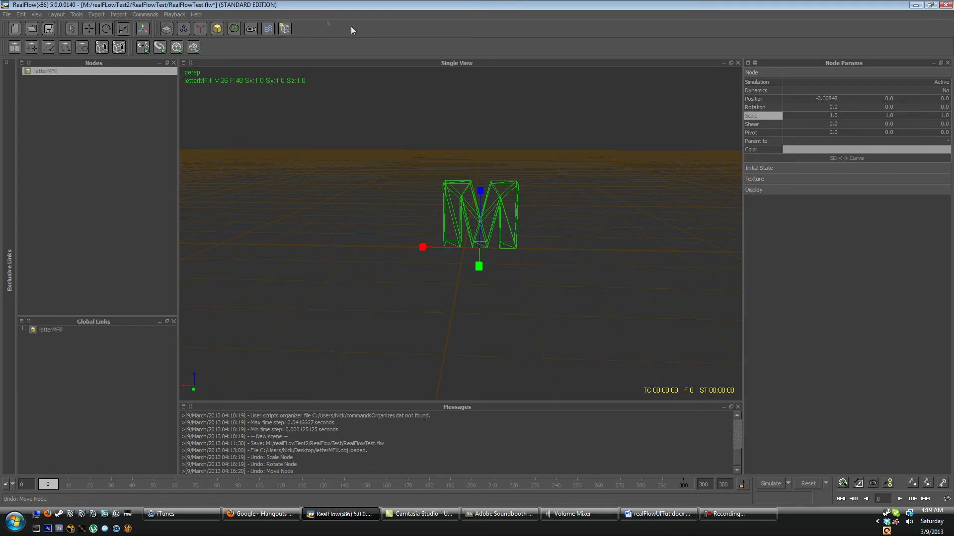
left_click(285, 29)
left_click(341, 22)
left_click_drag(351, 260, 377, 292, "alt")
left_click_drag(394, 241, 527, 188, "alt")
left_click_drag(543, 230, 318, 109, "alt")
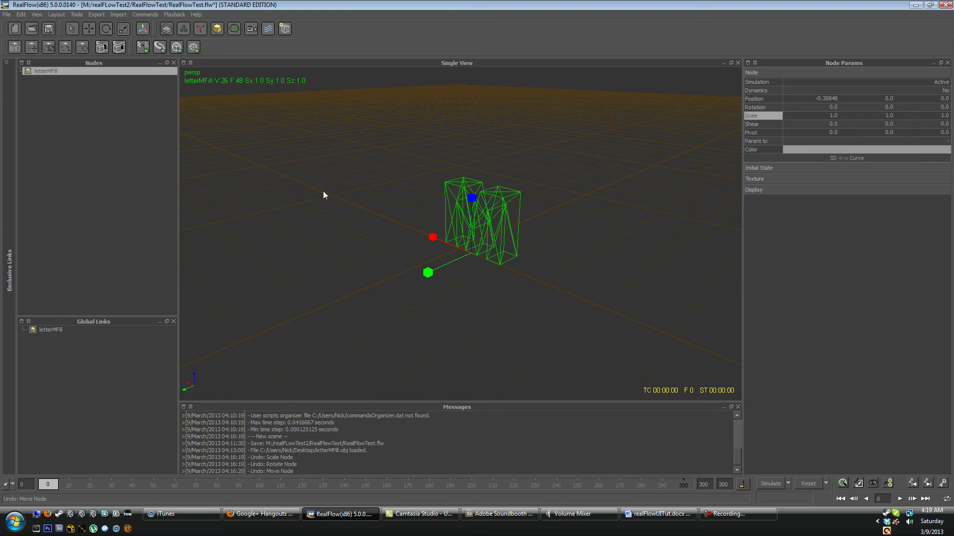
right_click(294, 234)
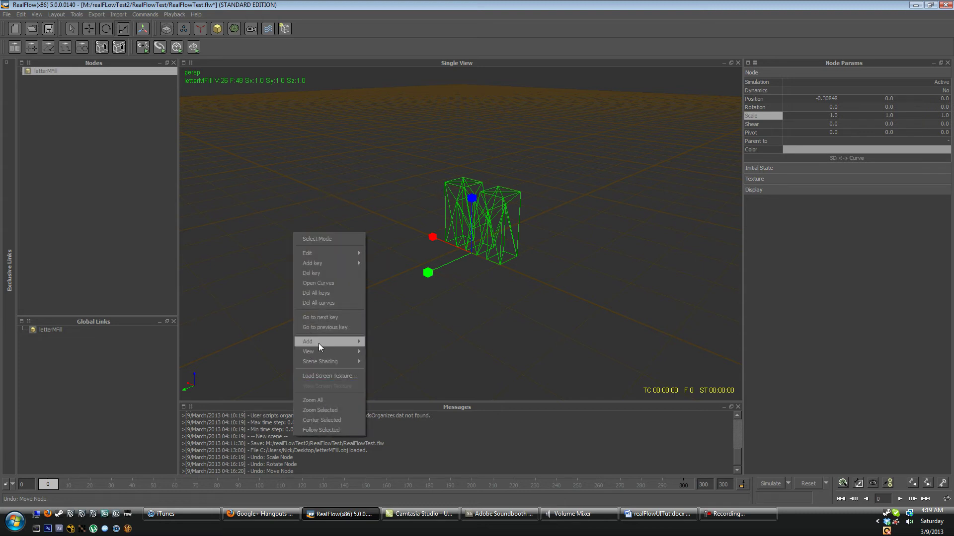
mouse_move(318, 343)
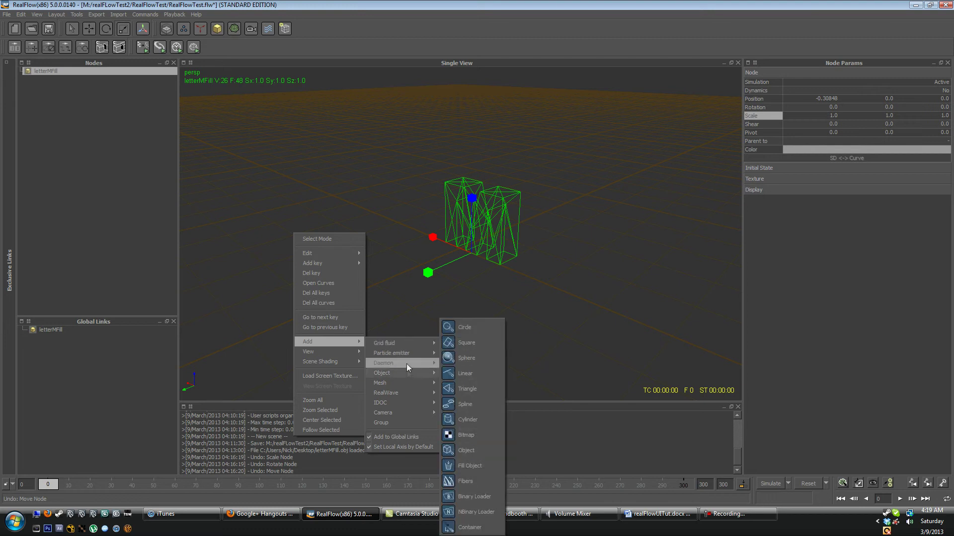
mouse_move(412, 391)
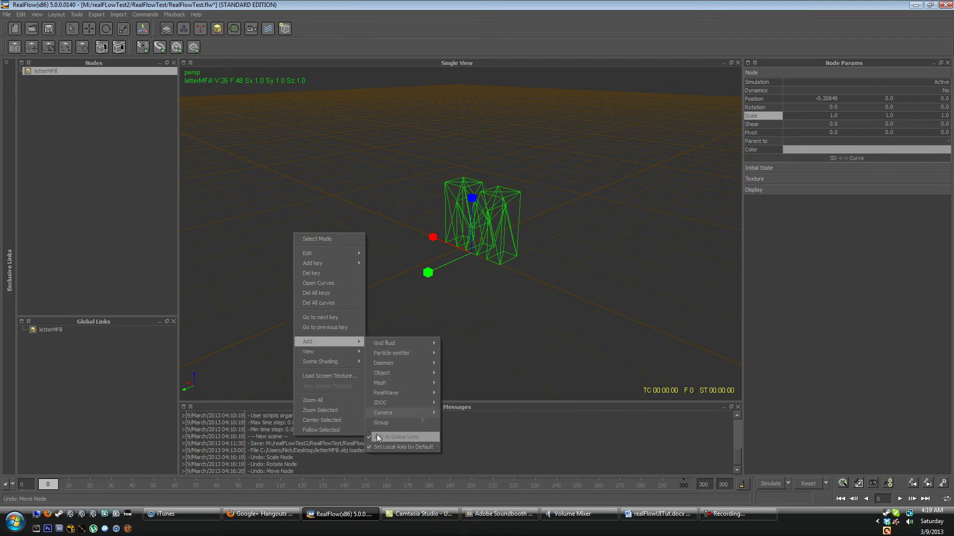
left_click(534, 318)
left_click_drag(411, 179, 545, 244)
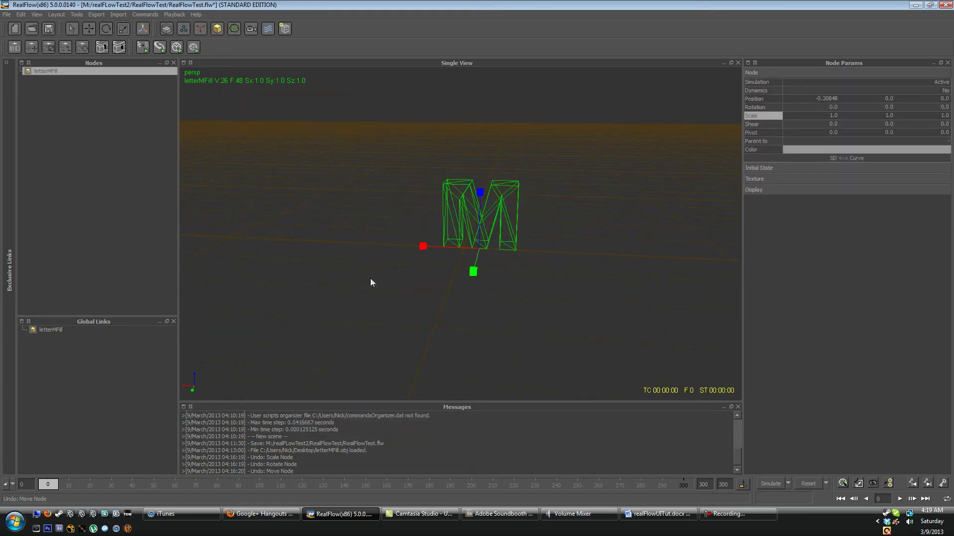
- Centre and zoom the view on the M mesh at a near-horizontal angle
scroll(545, 262, "down", 3)
middle_click_drag(543, 262, 467, 243, "alt")
left_click_drag(466, 243, 505, 285, "alt")
right_click(387, 254)
left_click(431, 440)
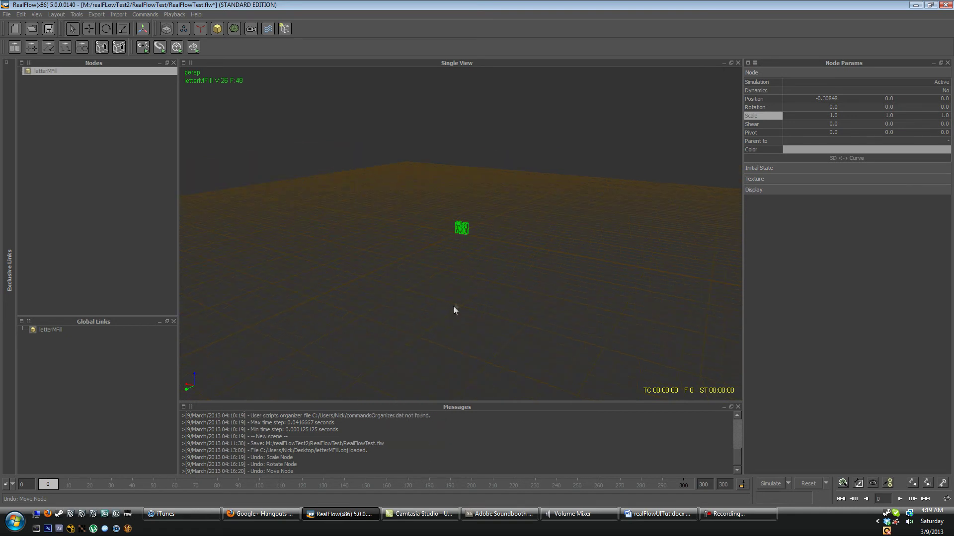
left_click_drag(464, 282, 525, 271, "alt")
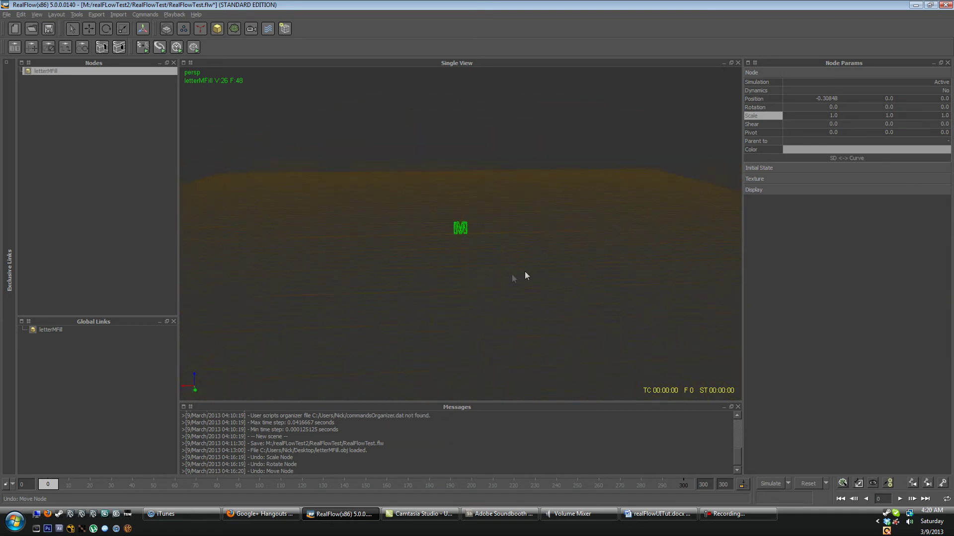
right_click(437, 258)
left_click(472, 434)
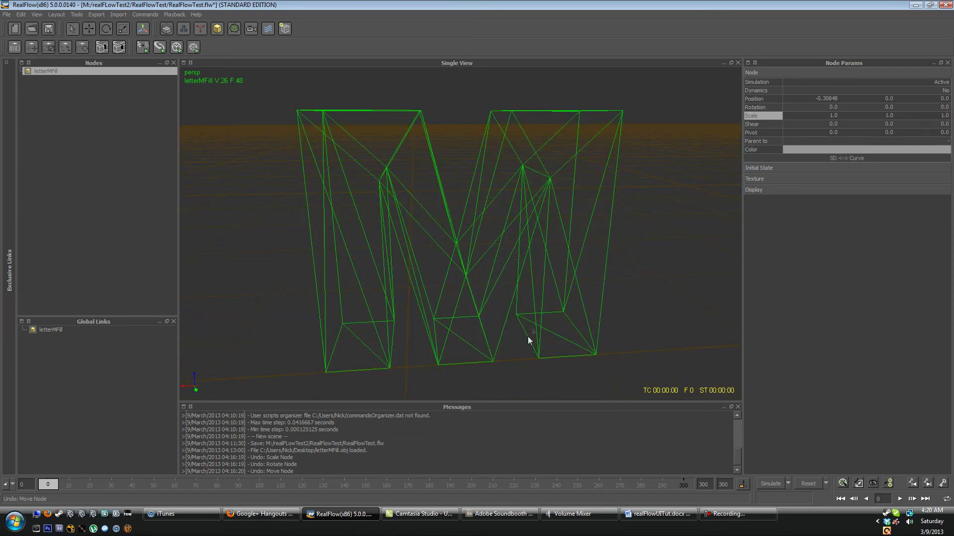
- Reselect the letterMFill node and centre the view on it
scroll(575, 229, "down", 10)
scroll(650, 287, "down", 5)
left_click(520, 286)
middle_click_drag(561, 226, 332, 244, "alt")
left_click(46, 71)
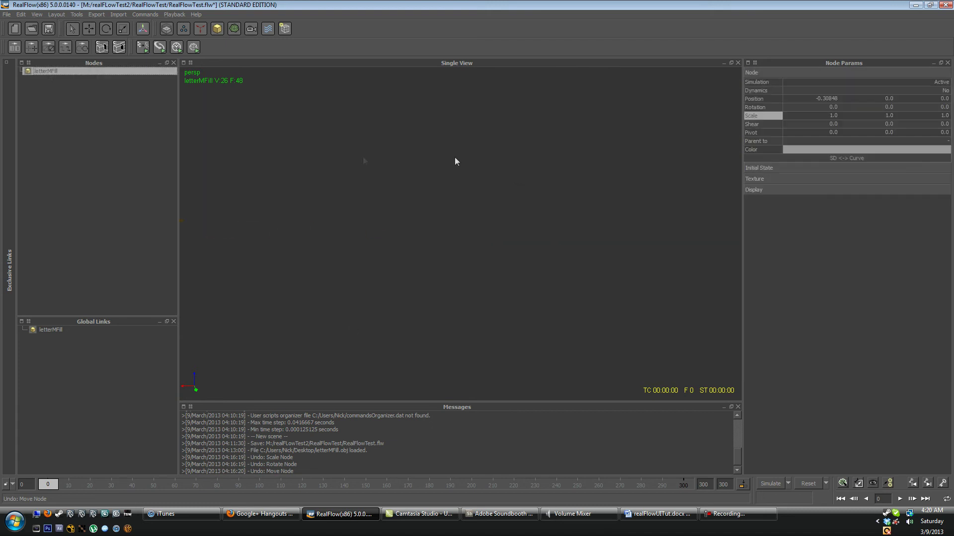
right_click(401, 208)
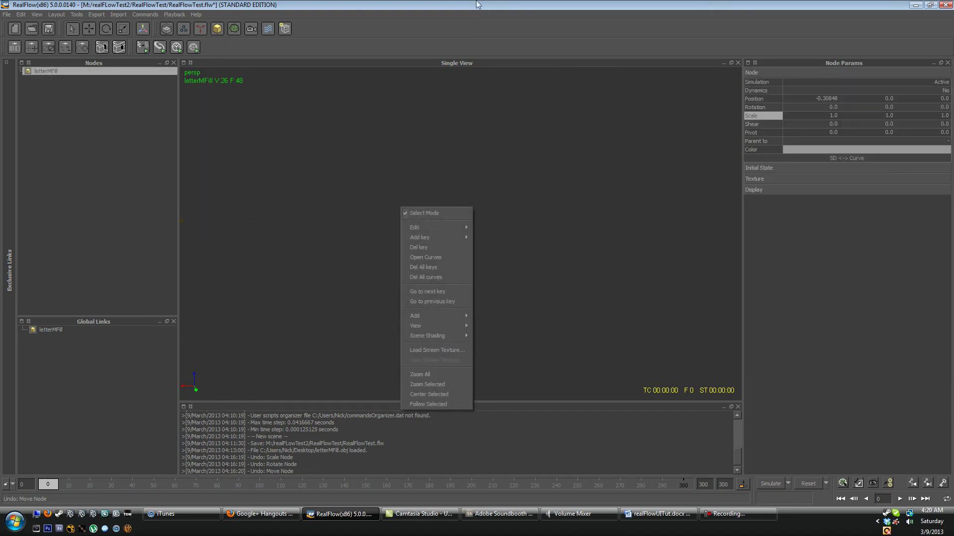
left_click(215, 5)
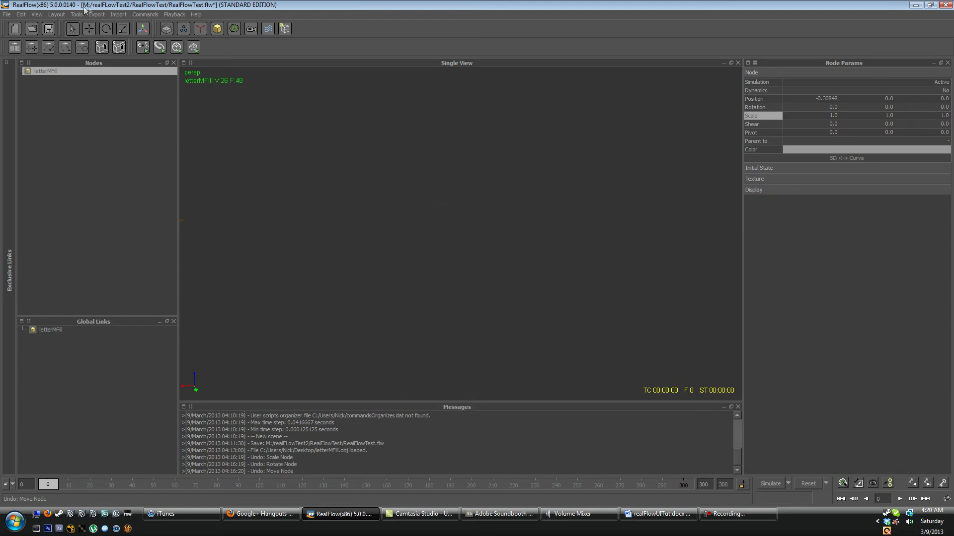
left_click(31, 14)
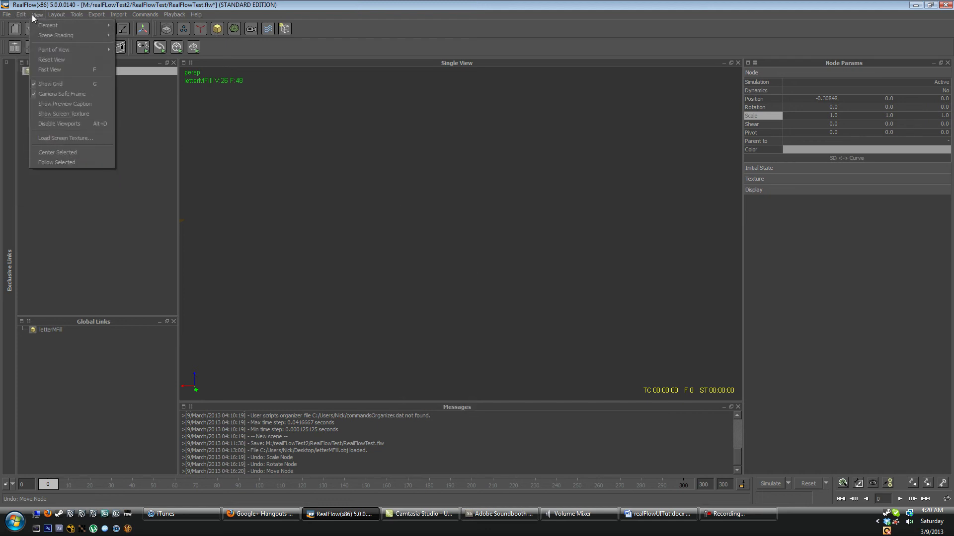
left_click(66, 155)
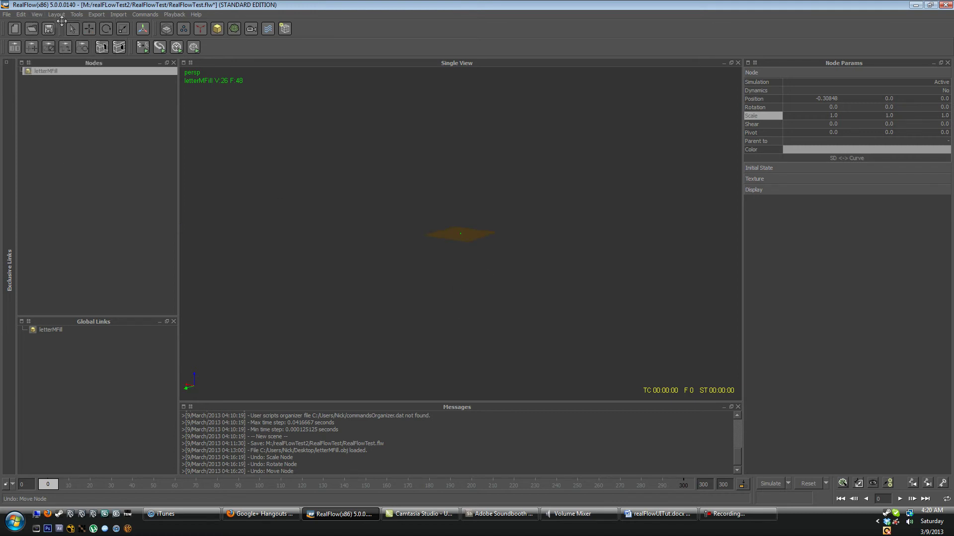
- Zoom onto letterMFill and orbit so the M faces front
left_click(39, 15)
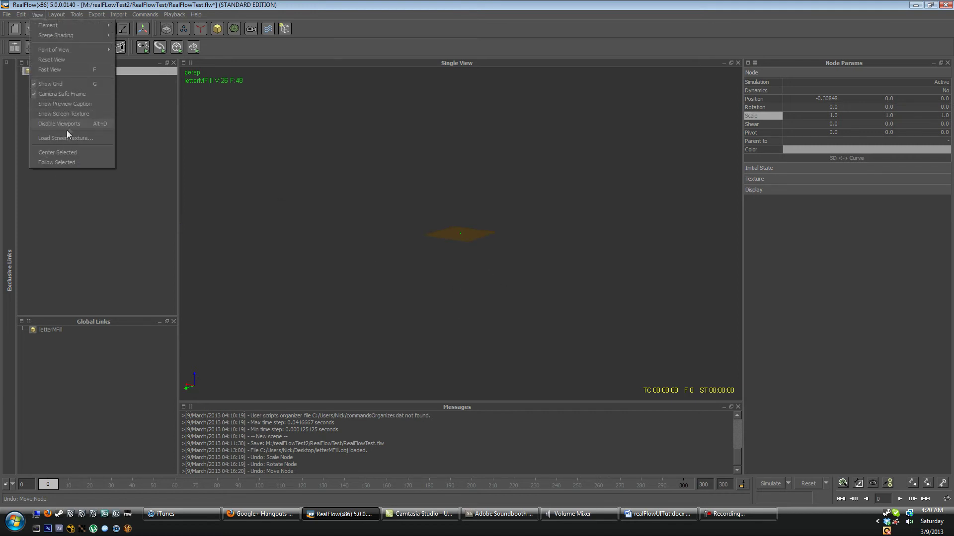
right_click(442, 217)
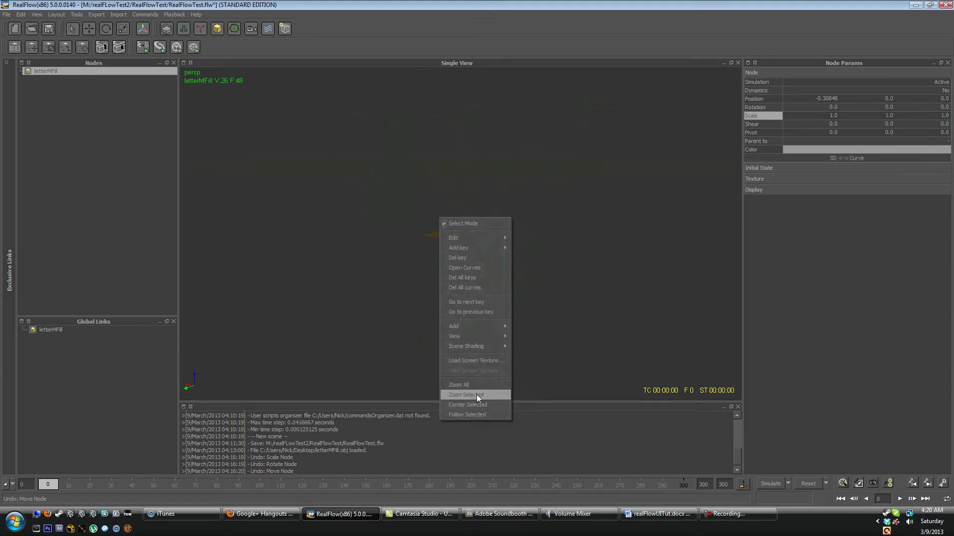
left_click(475, 394)
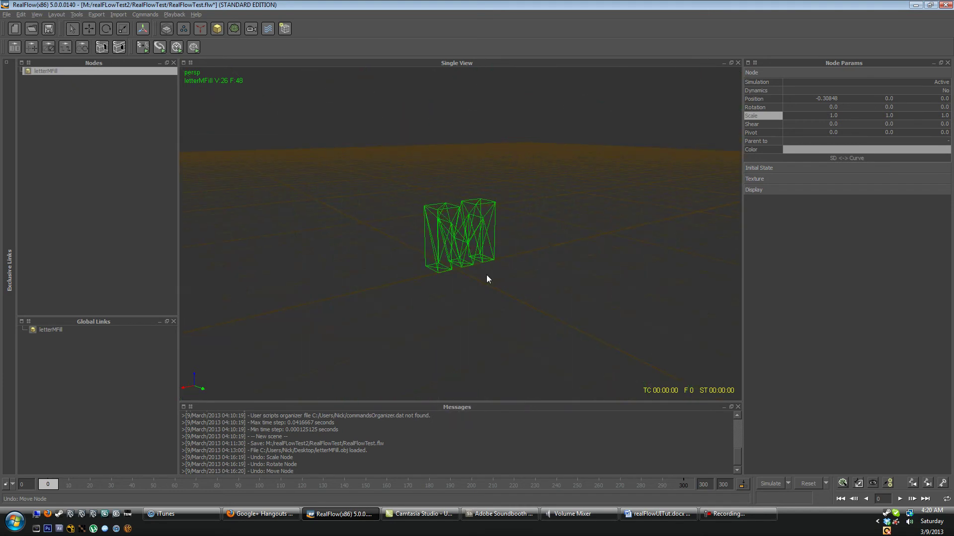
left_click_drag(486, 276, 425, 280, "alt")
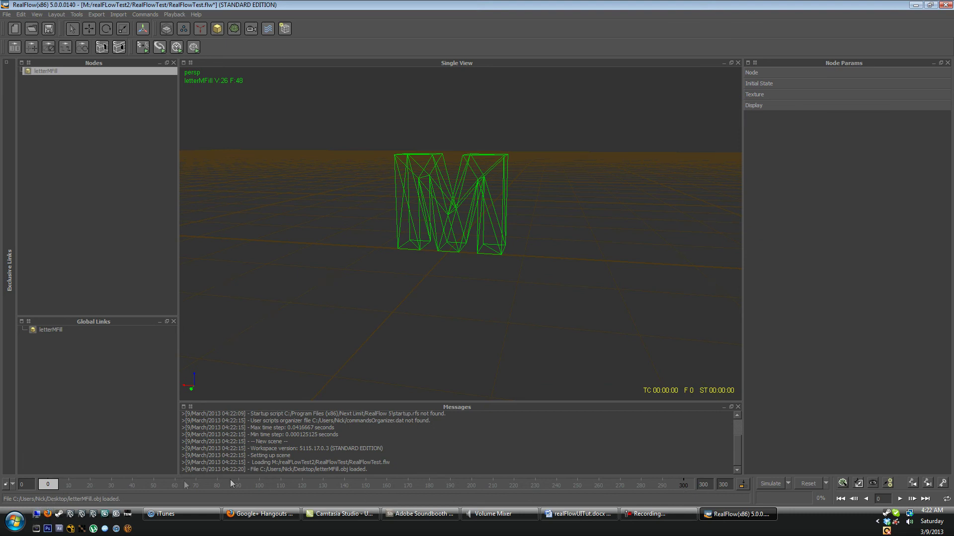
- Scrub the timeline, then confirm the simulation Options with FPS Output left at 24 after trying 30
left_click_drag(231, 483, 74, 511)
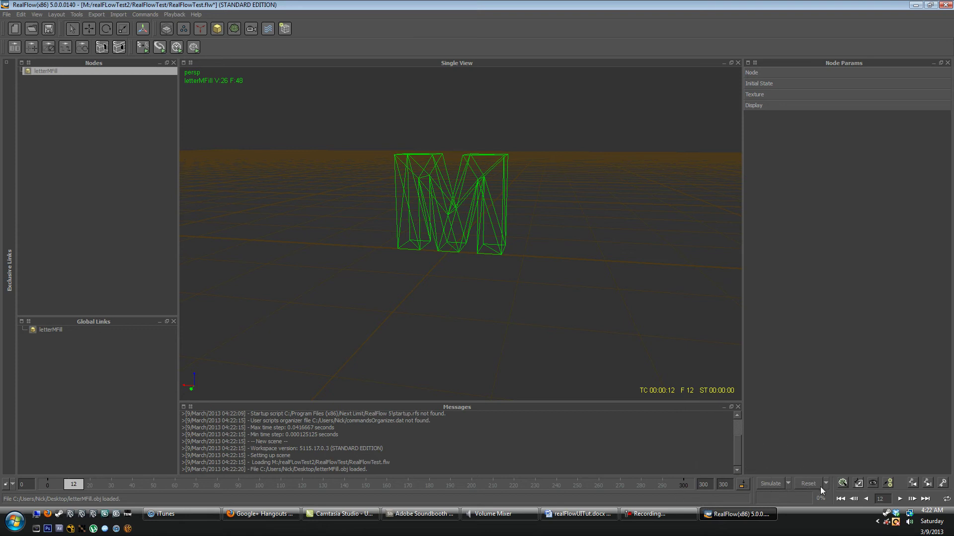
left_click(788, 484)
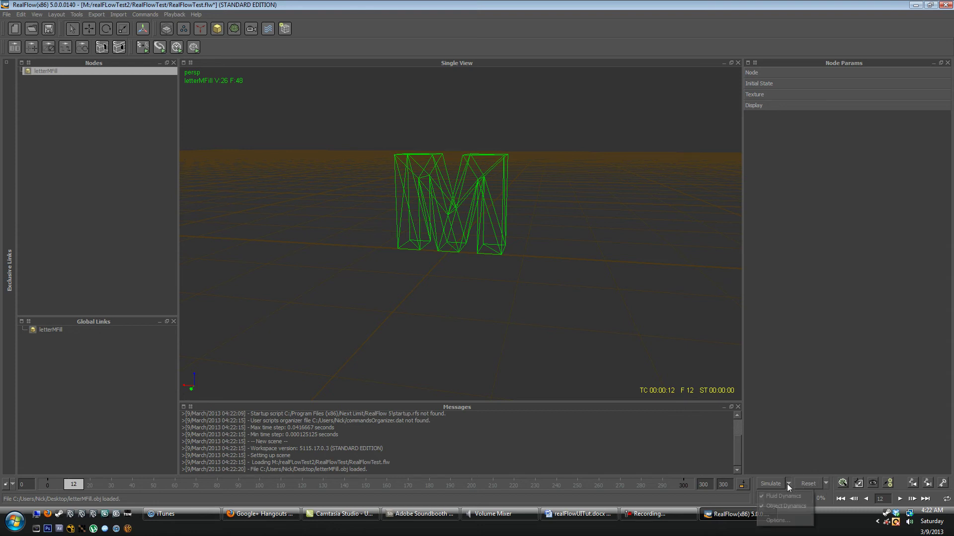
left_click(778, 520)
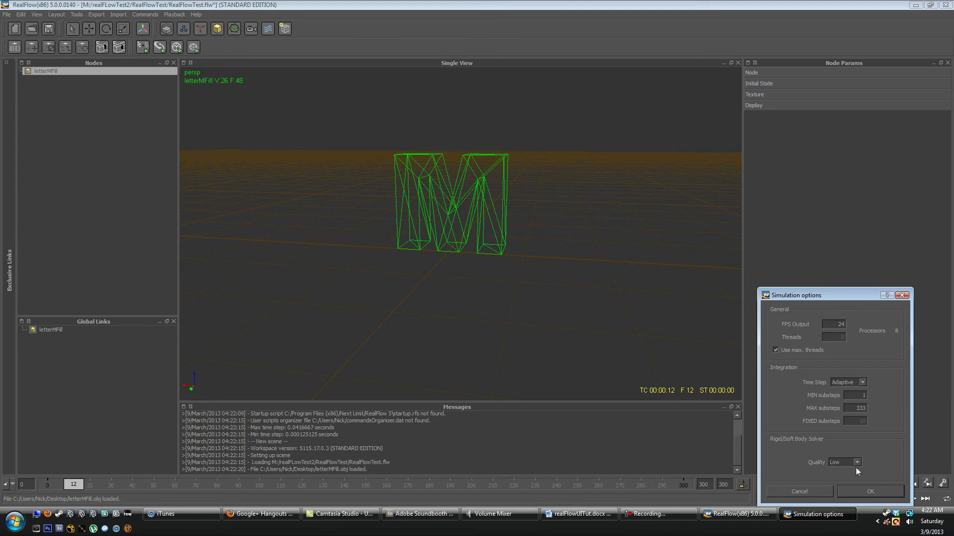
left_click_drag(827, 325, 845, 325)
type("30")
double_click(833, 325)
type("24")
left_click(864, 492)
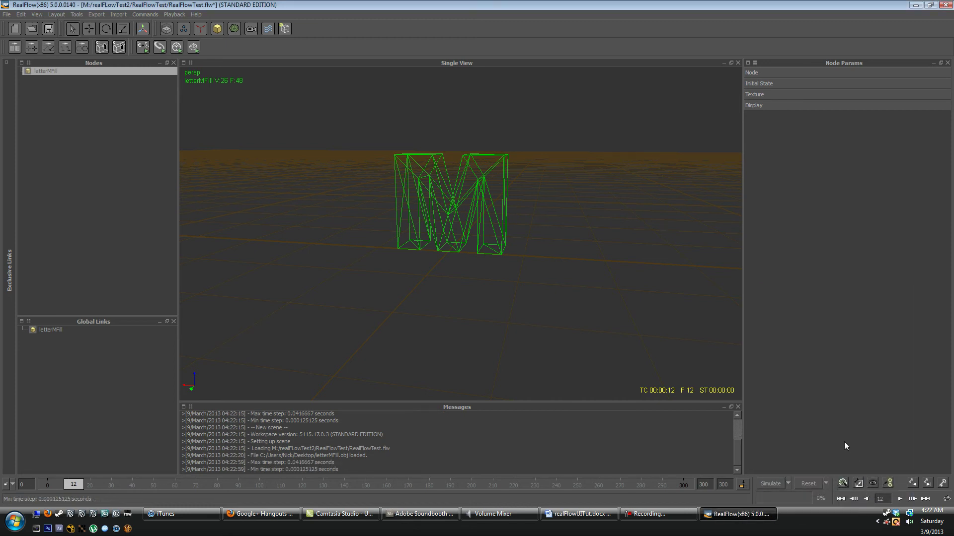
- Play the M scene twice, rewinding to frame 0 each time, then select the M mesh
left_click(578, 514)
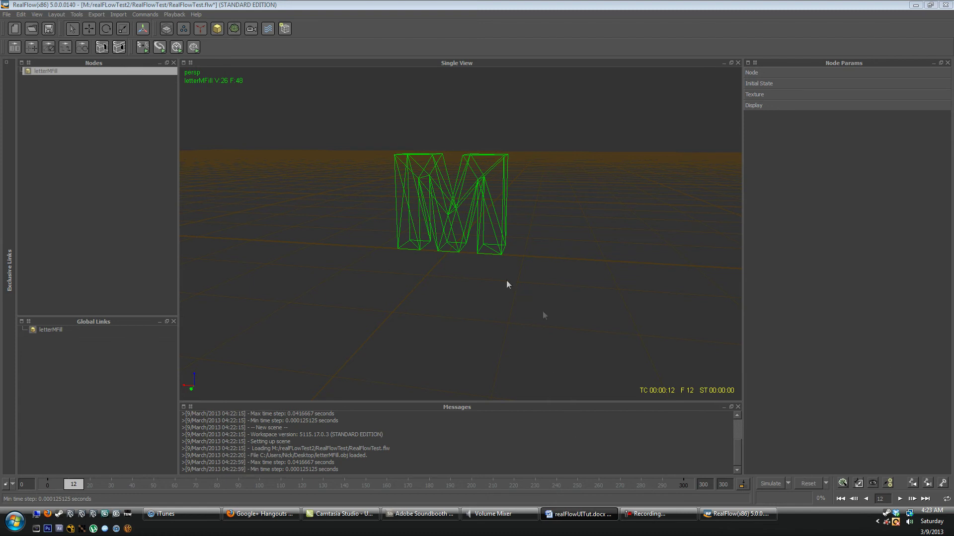
left_click(900, 499)
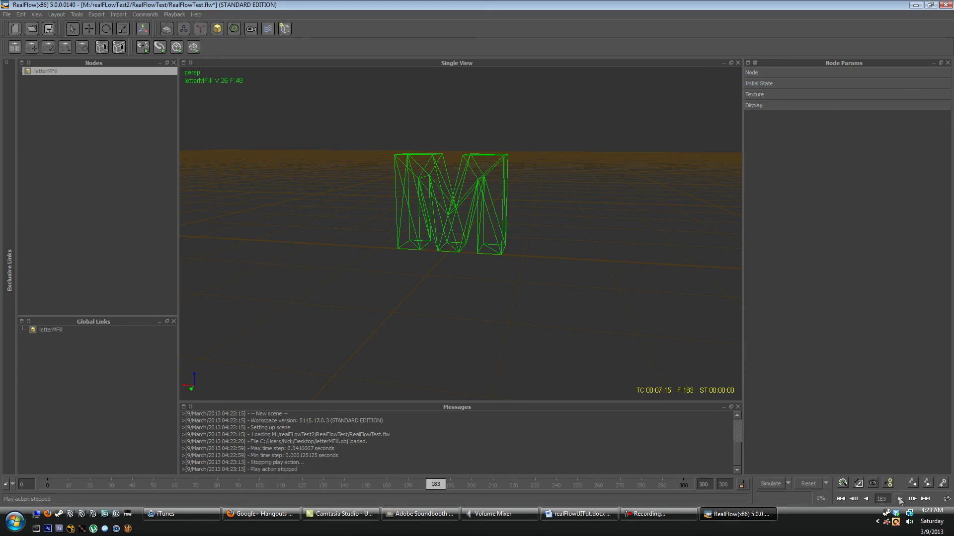
left_click(841, 499)
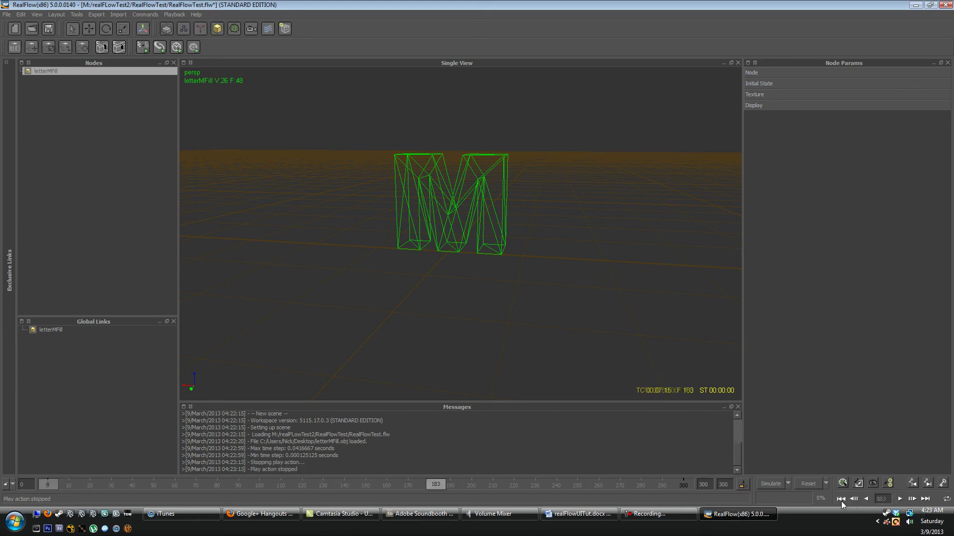
left_click(900, 500)
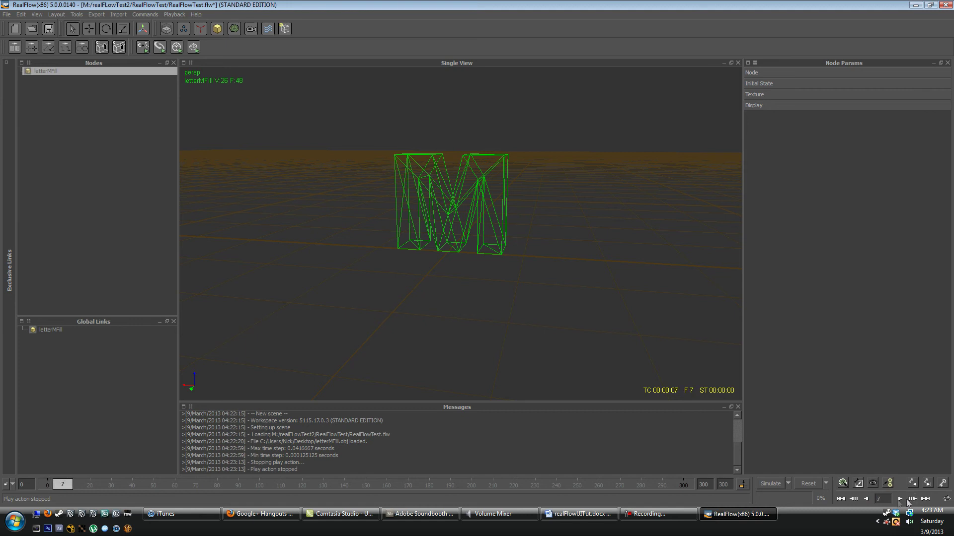
left_click(841, 500)
left_click_drag(470, 314, 522, 273, "alt")
left_click_drag(373, 123, 545, 266)
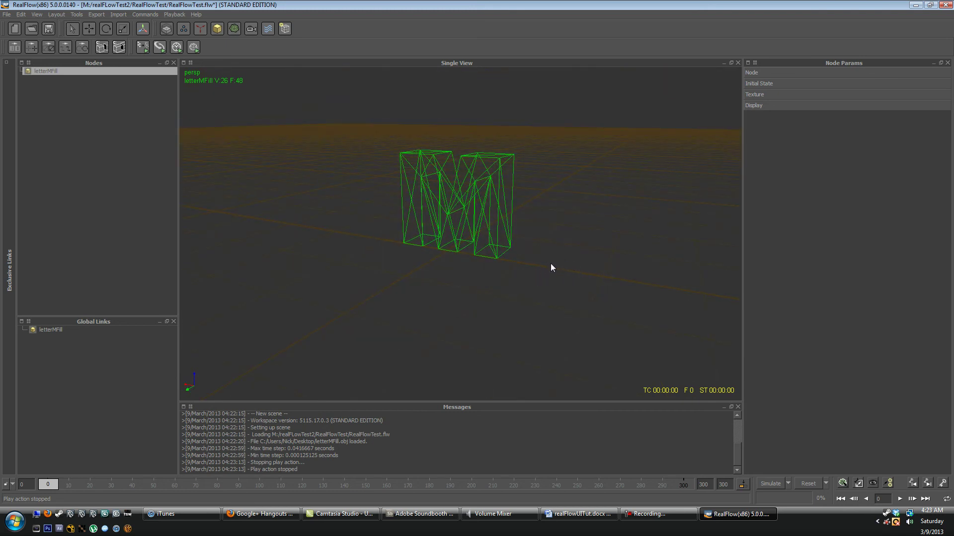
- Delete letterMFill and add a Circle emitter in its place
key("Delete")
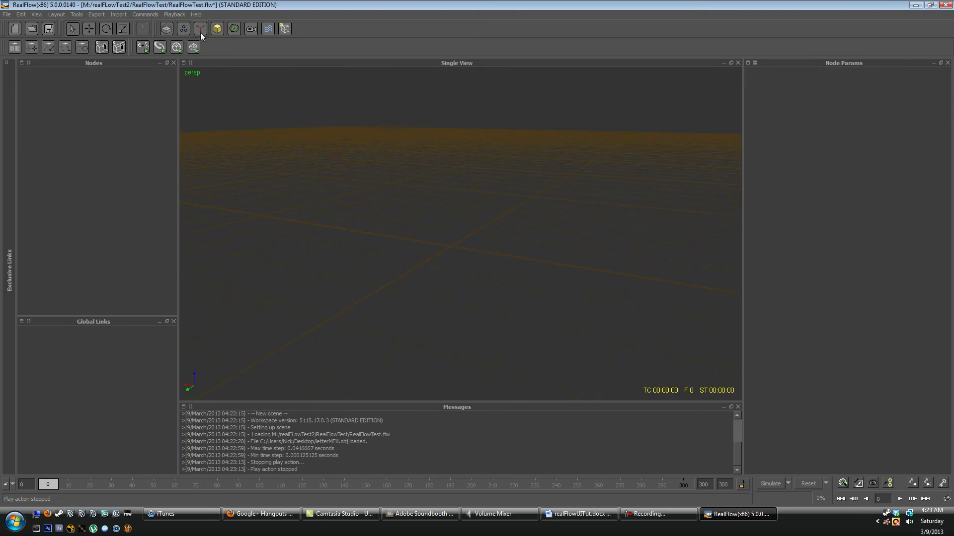
left_click(183, 29)
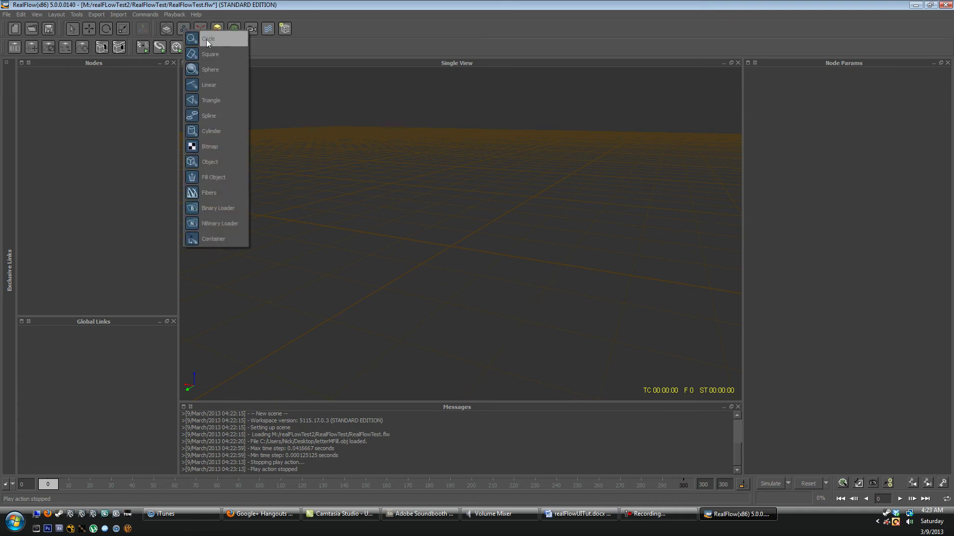
left_click(207, 39)
left_click_drag(503, 254, 486, 272, "alt")
left_click(795, 72)
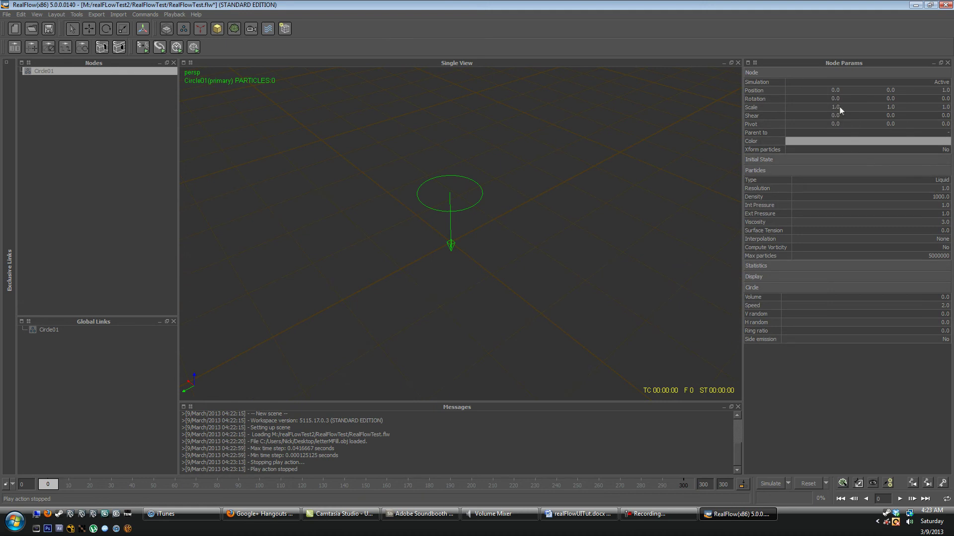
left_click_drag(722, 201, 752, 444, "alt")
- Run a short test simulation of Circle01 and reset it
left_click(771, 484)
left_click(772, 485)
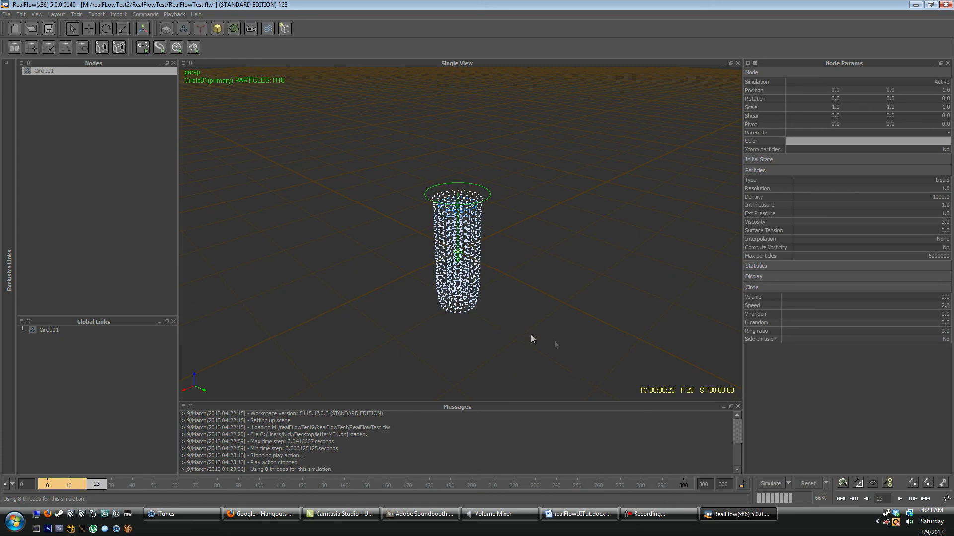
left_click_drag(555, 345, 455, 287, "alt")
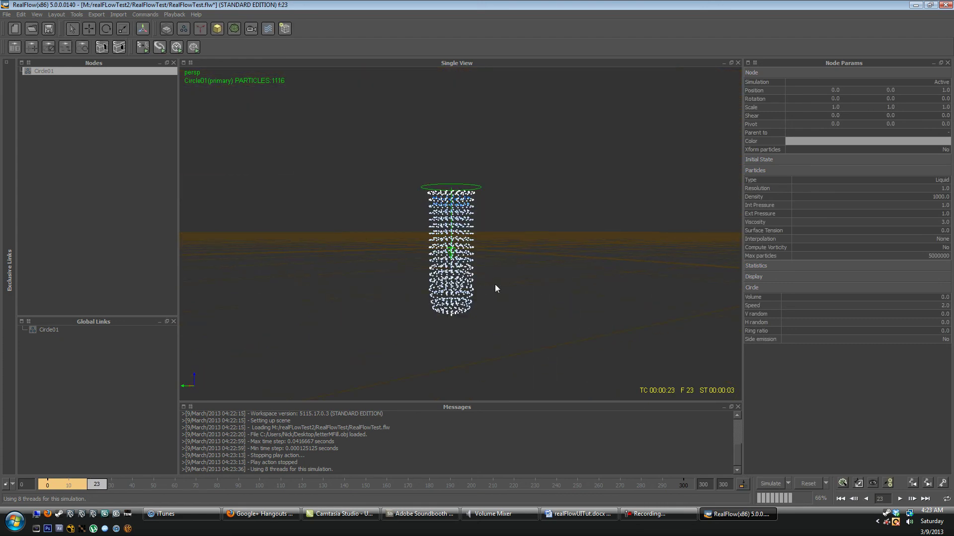
key("ctrl+Home")
key("Return")
- Simulate briefly again, reset the simulation data, and select Circle01
left_click_drag(407, 231, 478, 228, "alt")
key("ctrl+a")
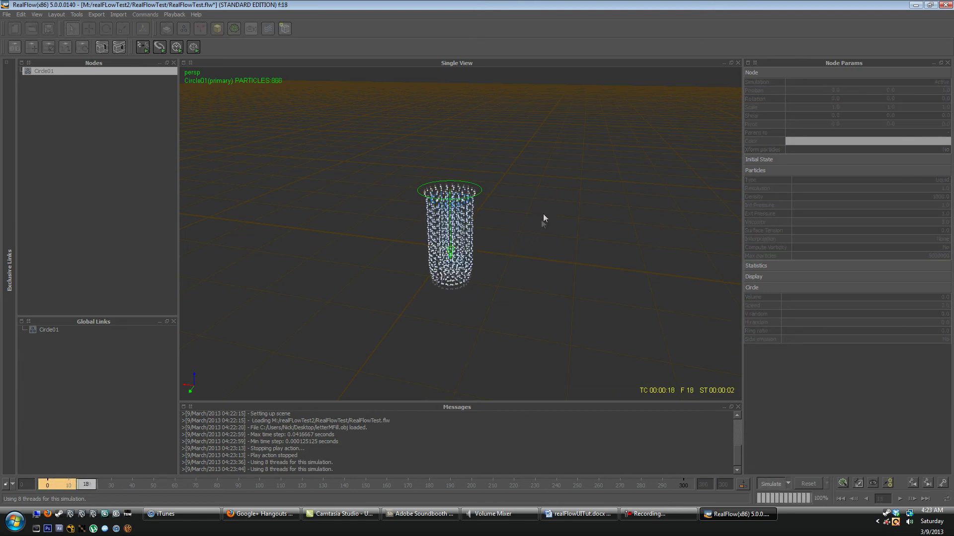
key("ctrl+a")
left_click_drag(521, 288, 509, 266, "alt")
key("ctrl+r")
key("Return")
left_click_drag(426, 124, 524, 294)
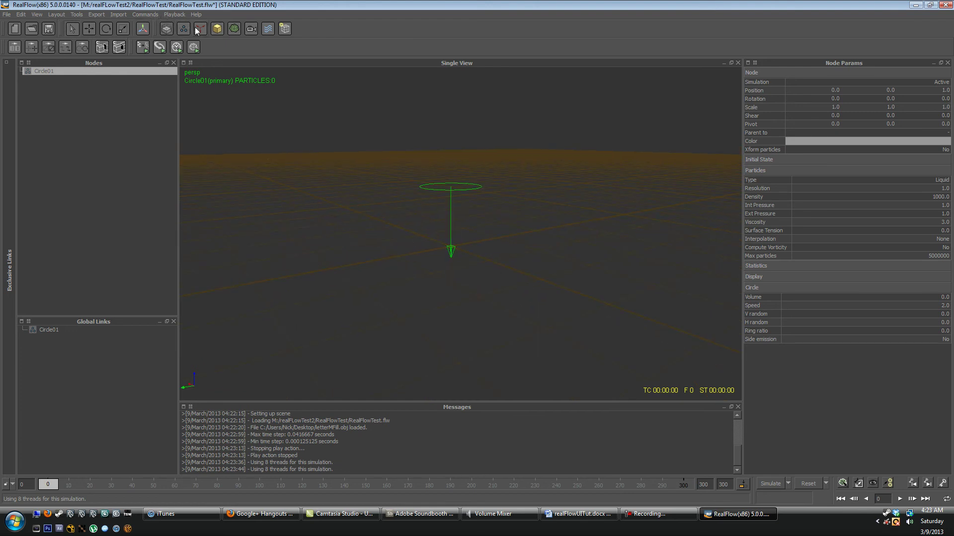
- Add a Vase object and select Circle01 in the front view
left_click(217, 28)
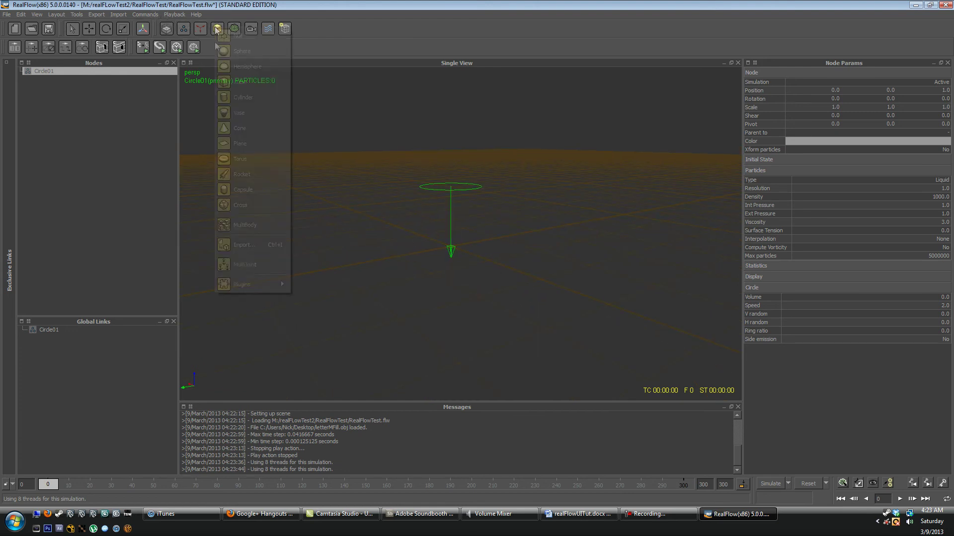
left_click(253, 114)
left_click_drag(418, 149, 485, 195)
key("1")
key("2")
- Raise Circle01 above the vase and tilt it about 33 degrees
key("w")
left_click_drag(462, 176, 453, 127)
key("e")
left_click_drag(495, 185, 464, 151)
key("w")
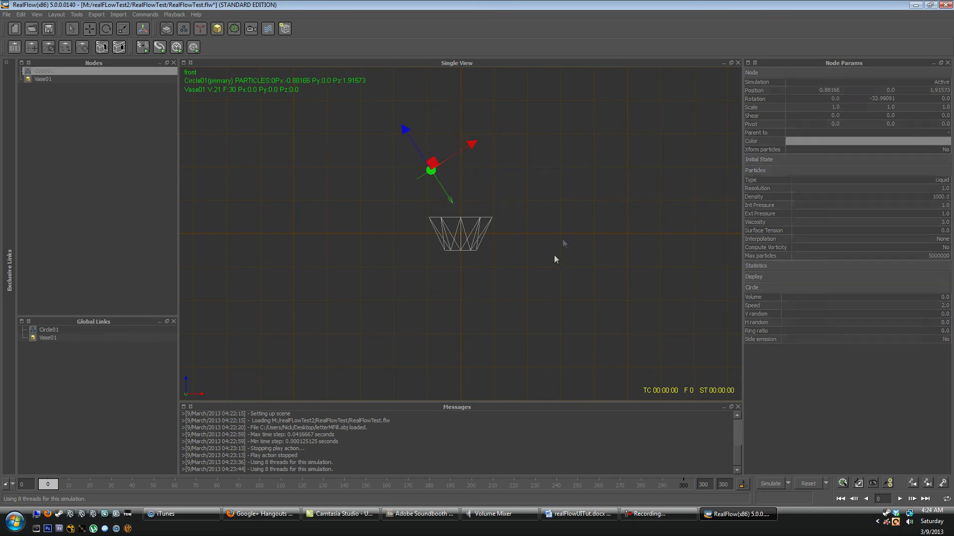
left_click(564, 241)
- Simulate the liquid streaming from the emitter into Vase01
left_click_drag(379, 142, 491, 193)
left_click_drag(560, 215, 403, 250)
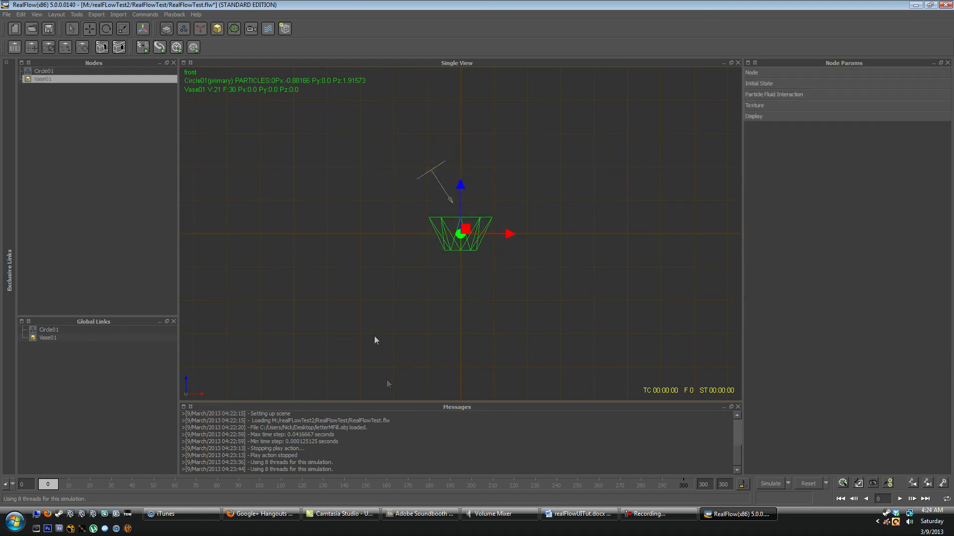
left_click(482, 284)
left_click_drag(481, 284, 626, 268, "alt")
key("ctrl+a")
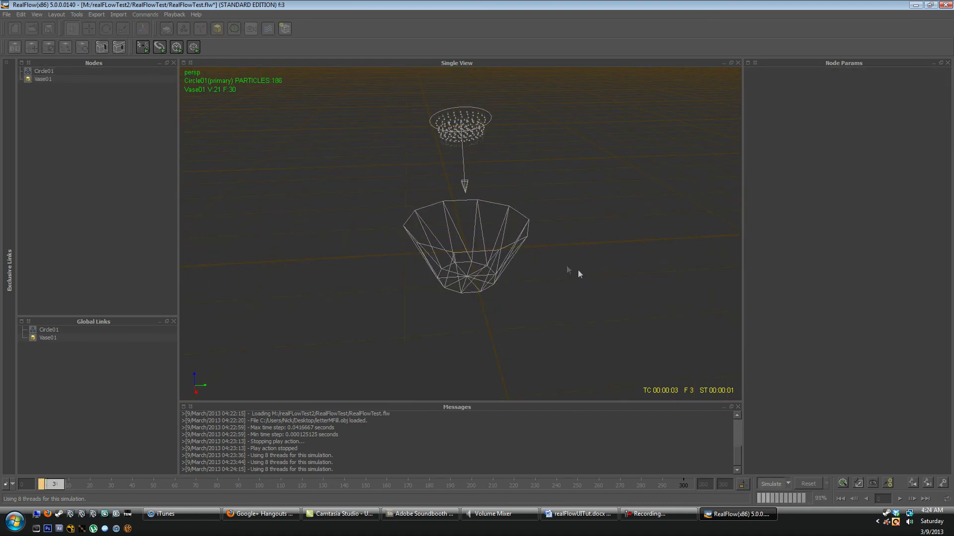
left_click_drag(566, 265, 649, 242, "alt")
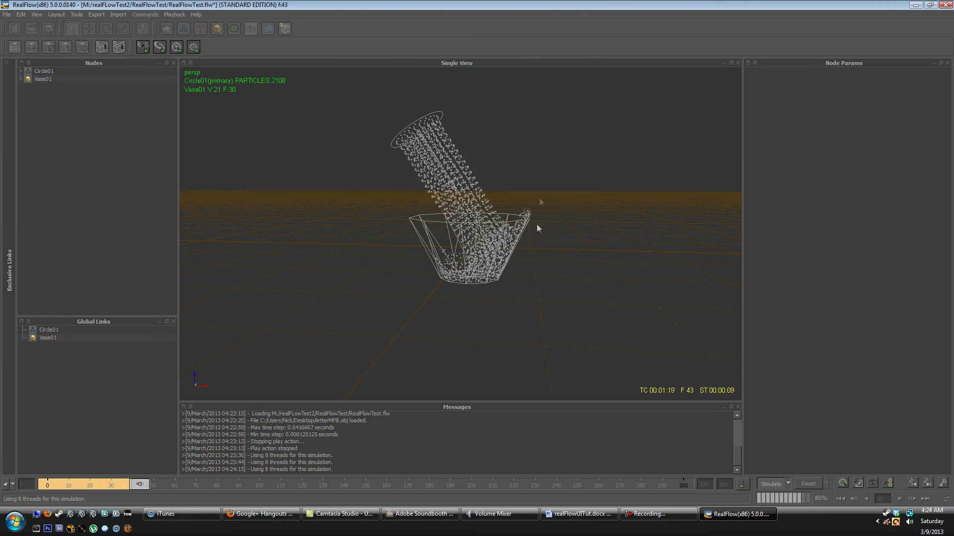
left_click_drag(615, 280, 595, 267, "alt")
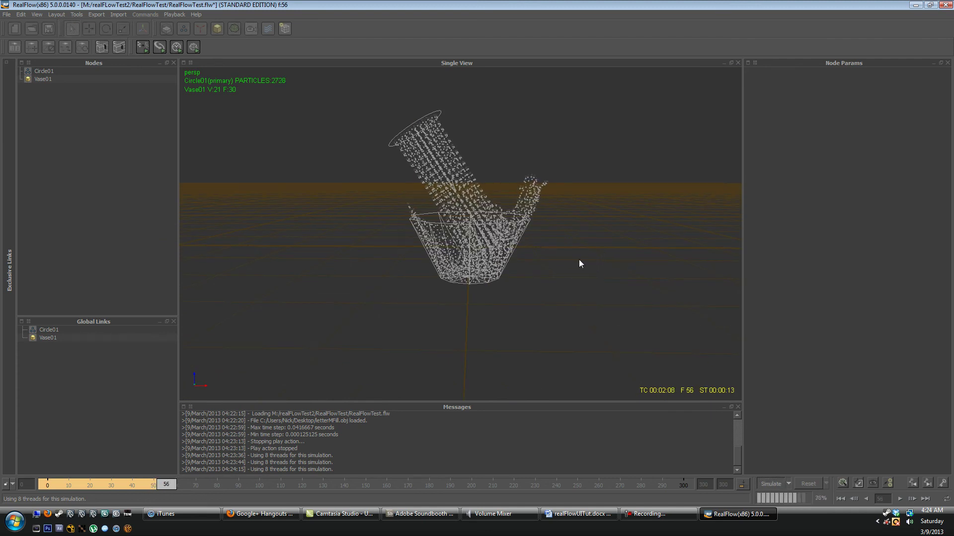
- Reset the simulation and add a Gravity daemon to the scene
key("ctrl+r")
key("Return")
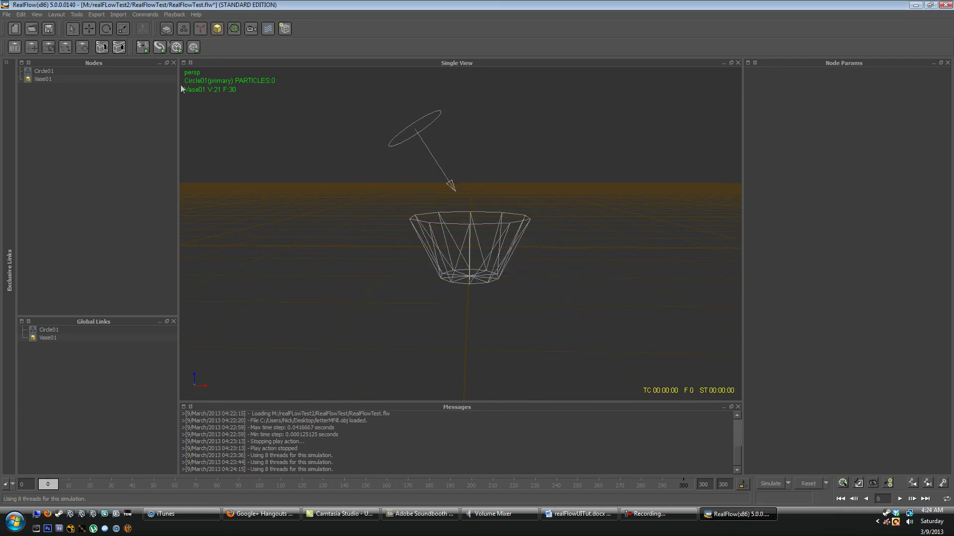
left_click(200, 29)
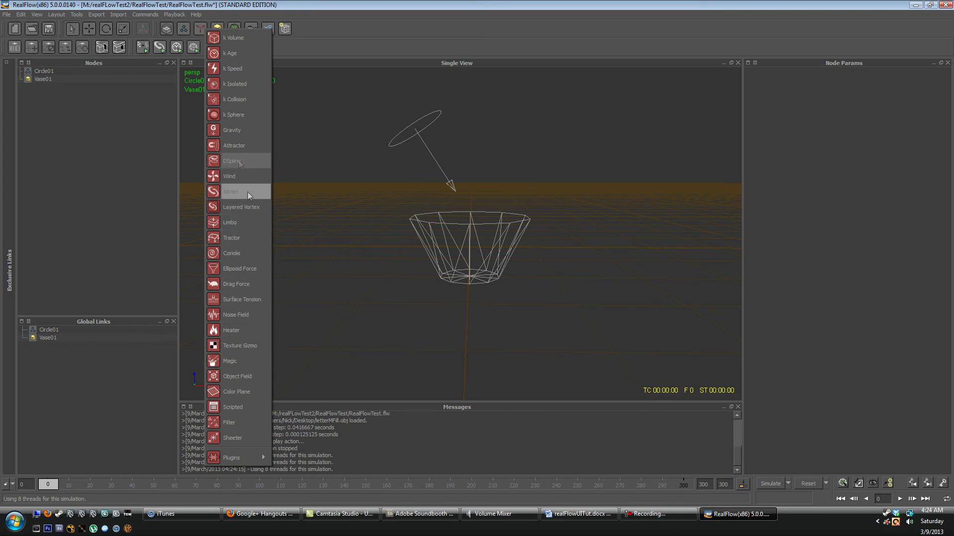
left_click(244, 127)
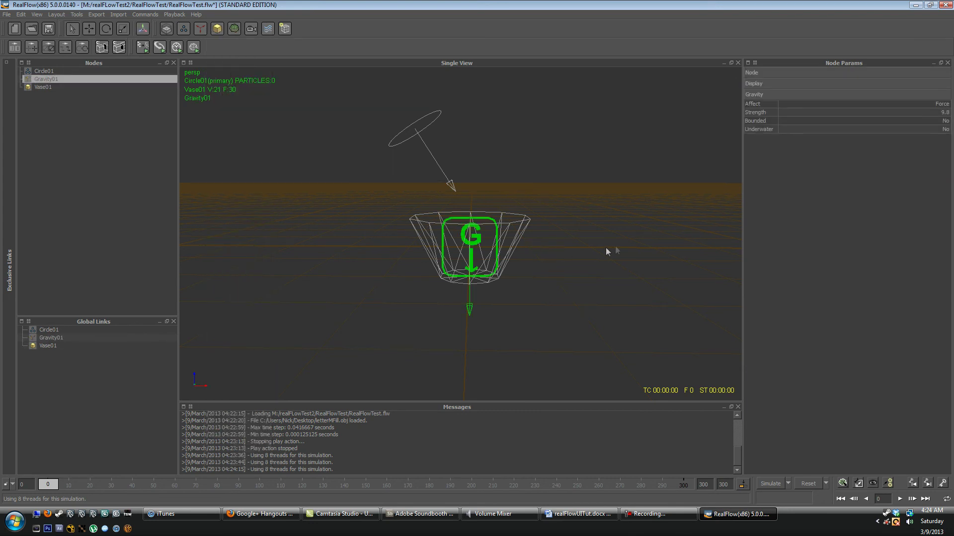
left_click_drag(615, 247, 805, 129, "alt")
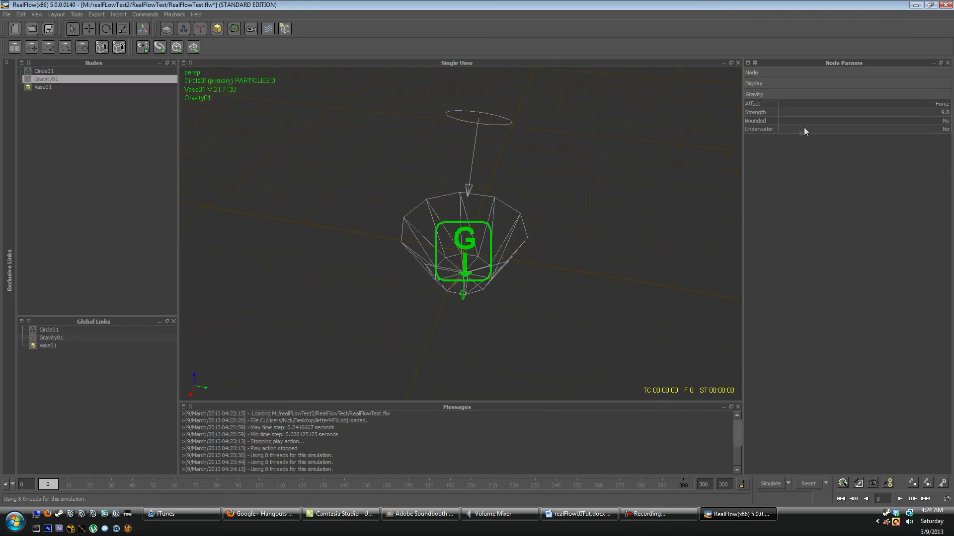
- Keep gravity affecting Force and move Gravity01 away from the vase
left_click(939, 104)
left_click(894, 113)
left_click_drag(768, 247, 565, 336, "alt")
key("w")
mouse_move(523, 243)
left_mouse_down()
mouse_move(649, 193)
mouse_move(665, 240)
mouse_move(531, 252)
left_mouse_up()
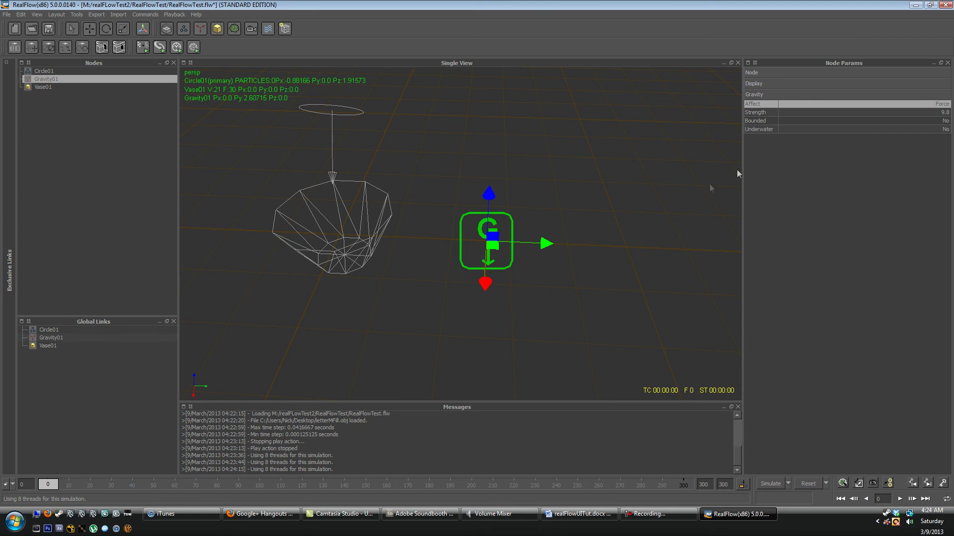
- Set Gravity01's Show icon and Visible to No, framing the vase
left_click(894, 86)
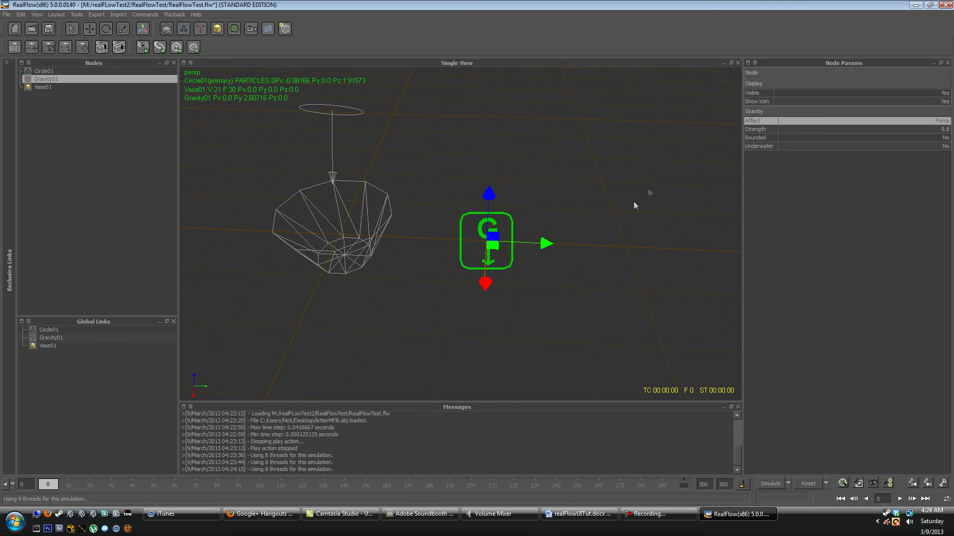
left_click(938, 101)
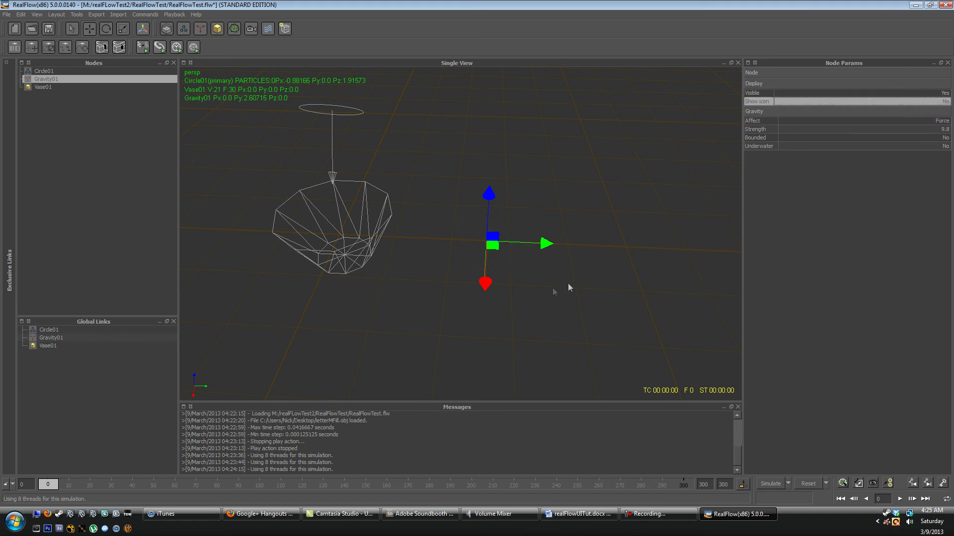
left_click_drag(554, 292, 596, 276, "alt")
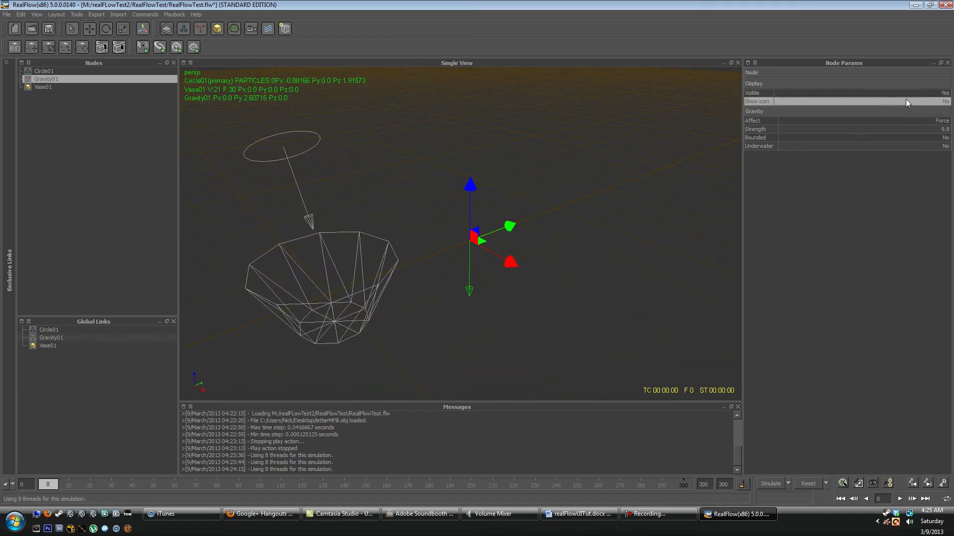
left_click(919, 93)
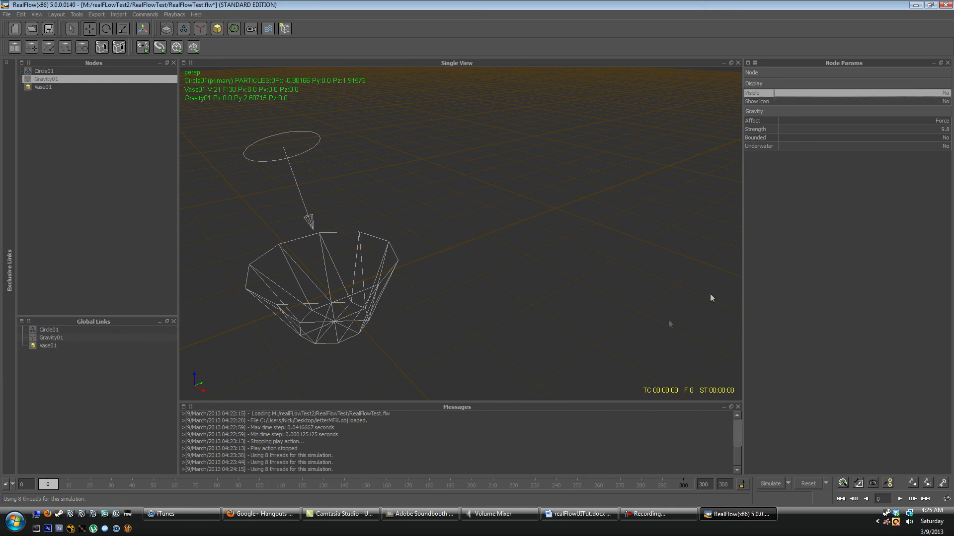
left_click_drag(475, 272, 387, 409, "alt")
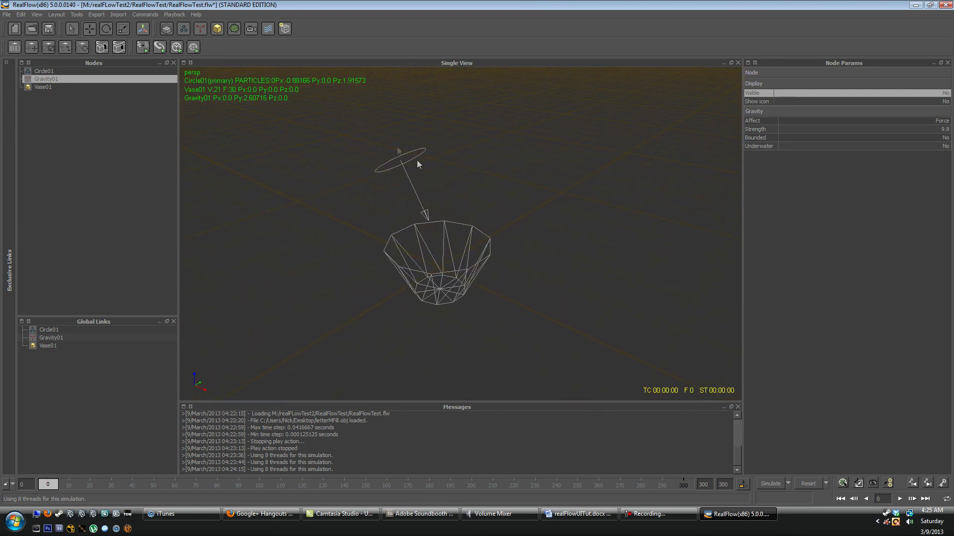
- Simulate the liquid pouring into the vase, then stop and reset the simulation
left_click(397, 151)
left_click(773, 487)
left_click_drag(596, 348, 431, 177, "alt")
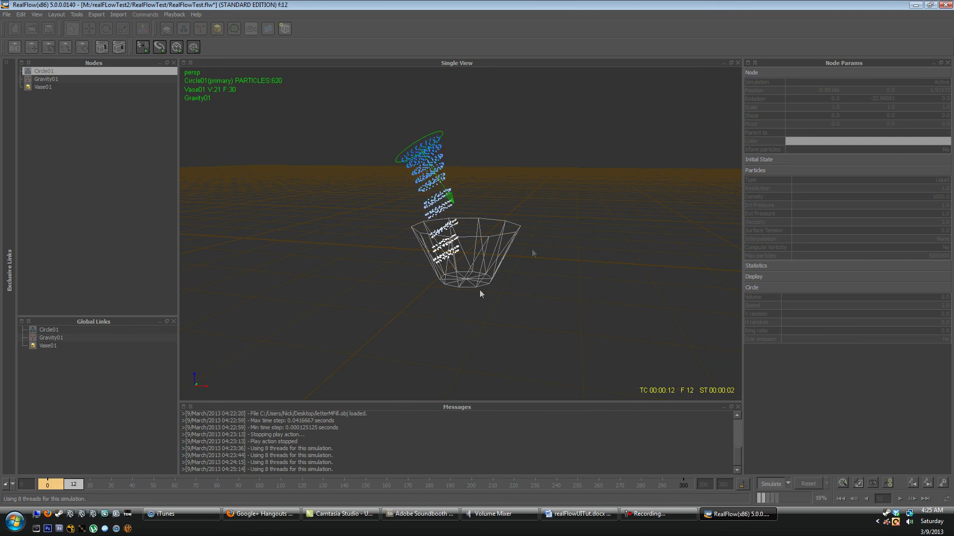
left_click_drag(532, 249, 535, 236, "alt")
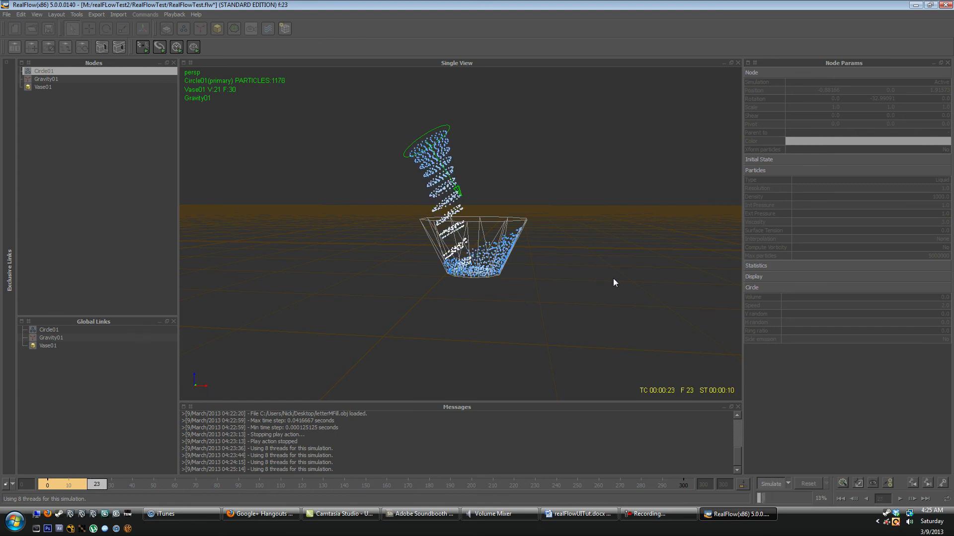
key("ctrl+shift+r")
key("Return")
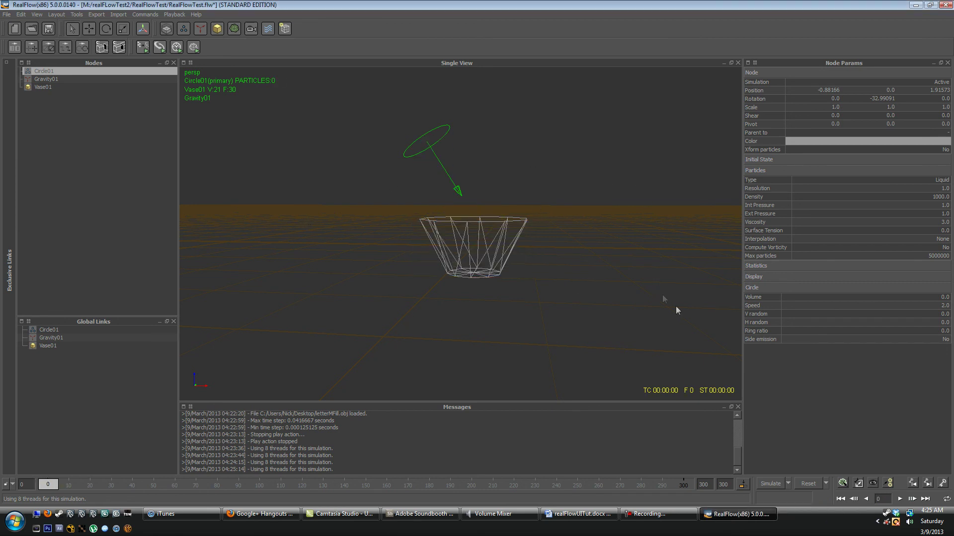
- Set Gravity01's Show icon back to Yes
left_click(47, 79)
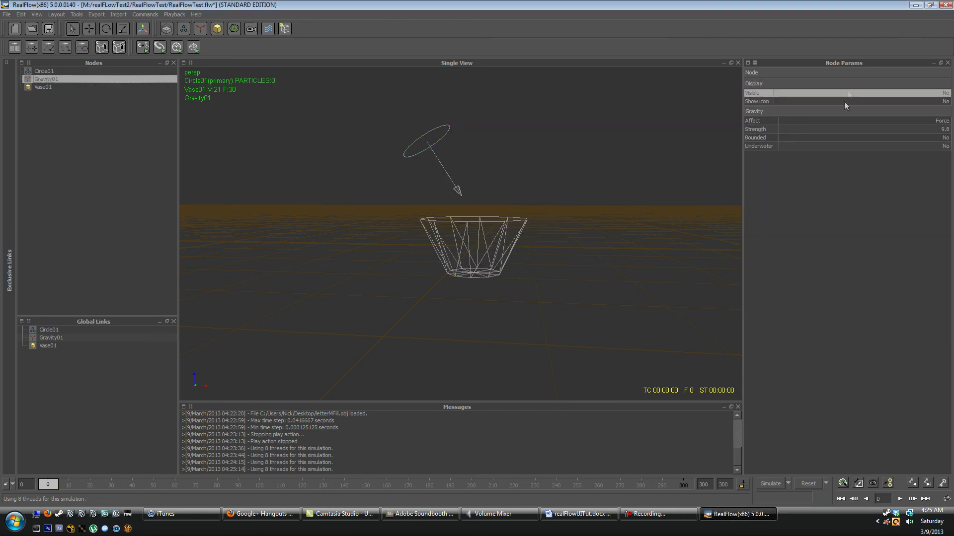
left_click(927, 102)
left_click(21, 144)
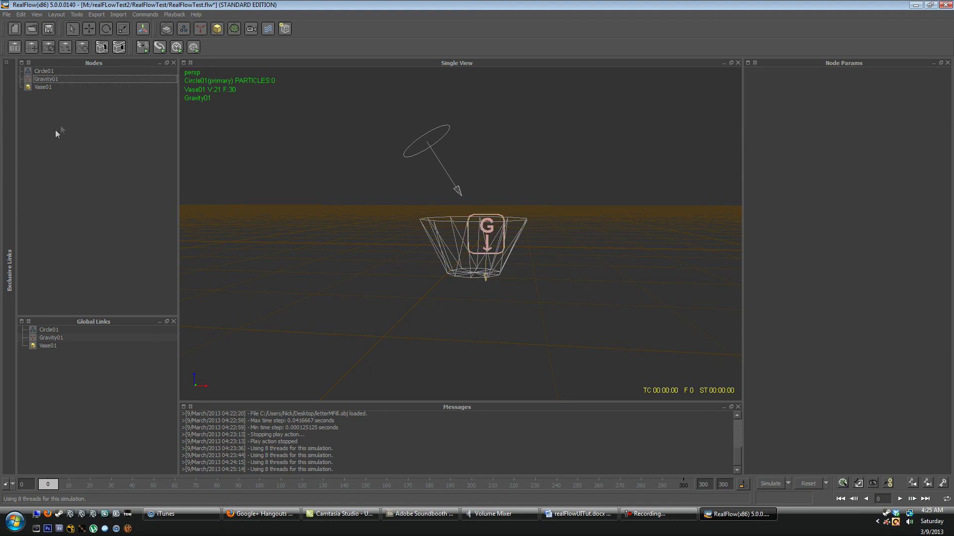
- Add a Plane, a second Vase, a Torus and a Cone
mouse_move(61, 130)
left_mouse_down()
mouse_move(59, 89)
mouse_move(60, 125)
left_mouse_up()
left_click(217, 28)
left_click(245, 144)
left_click(217, 29)
left_click(243, 114)
left_click(217, 28)
left_click(244, 160)
left_click(217, 28)
left_click(245, 129)
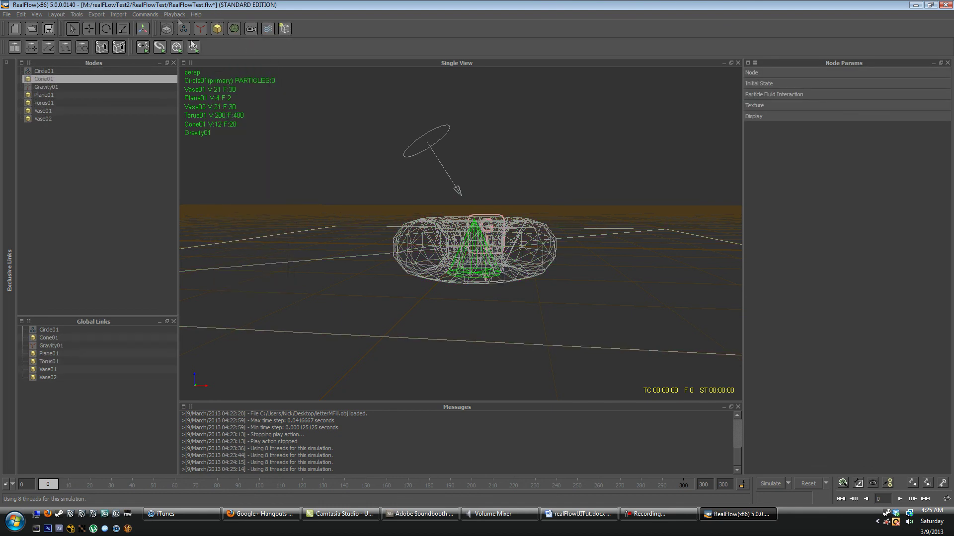
- Add Bitmap and Triangle emitters
left_click(200, 29)
left_click(219, 226)
left_click(201, 28)
left_click(218, 74)
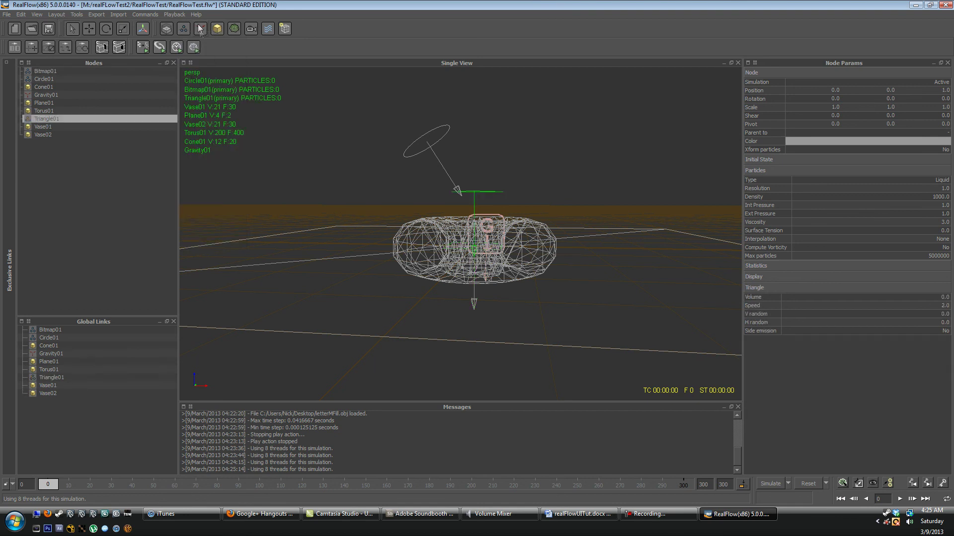
- Add k Collision, Attractor and a second Gravity daemon, then select Vase02
left_click(201, 28)
left_click(234, 298)
left_click(200, 28)
left_click(234, 142)
left_click(201, 28)
left_click(234, 128)
left_click(158, 175)
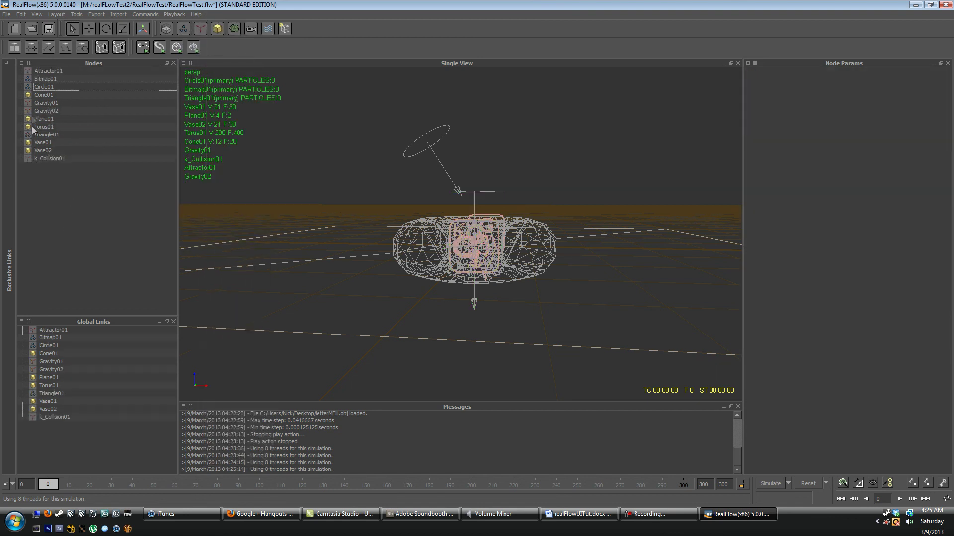
left_click(48, 151)
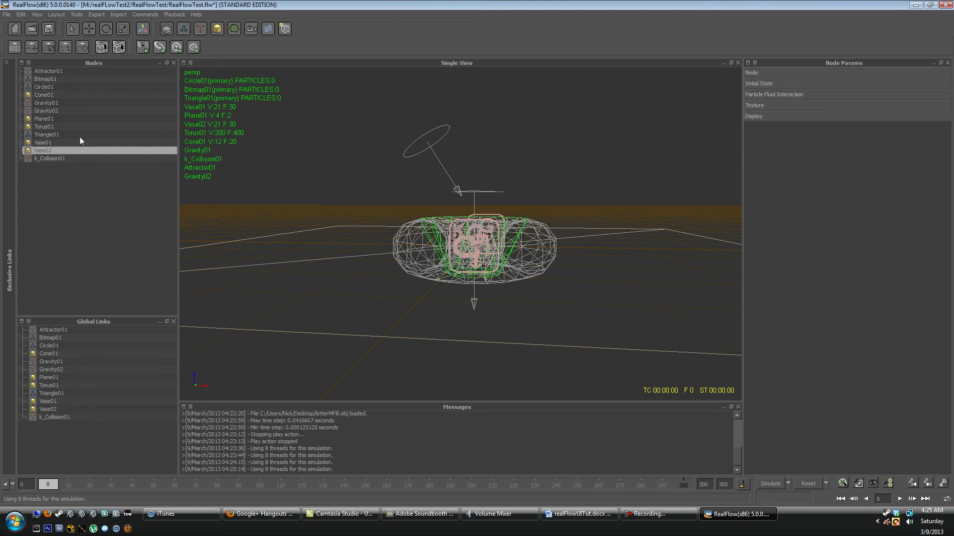
- Group Vase01 with the other vase, then add Cone01, Plane01 and Torus01 to that group
left_click(62, 143, "ctrl")
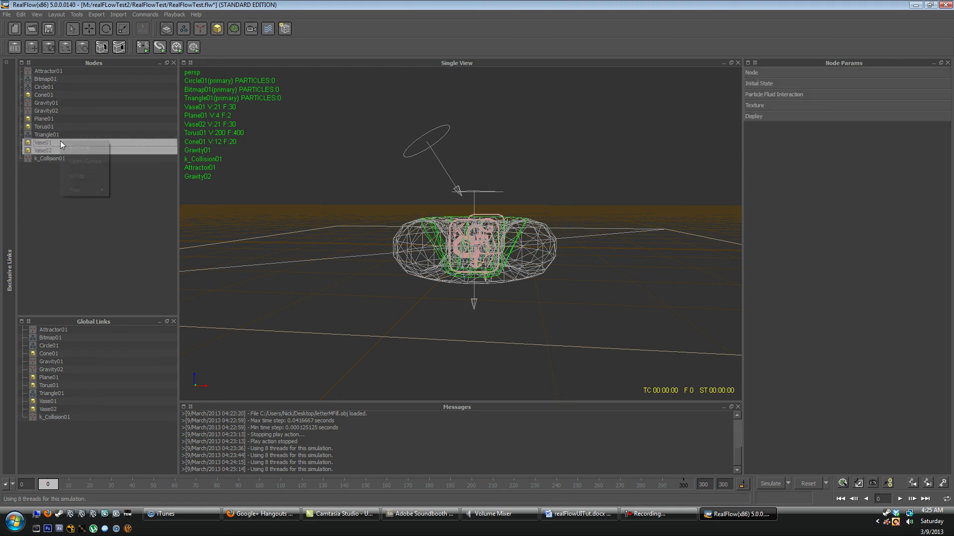
left_click(74, 177)
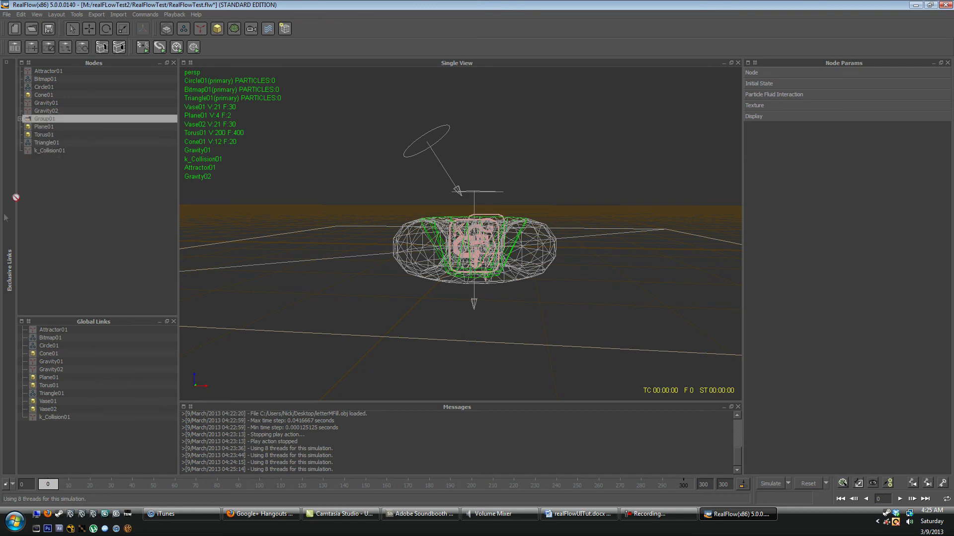
left_click(20, 119)
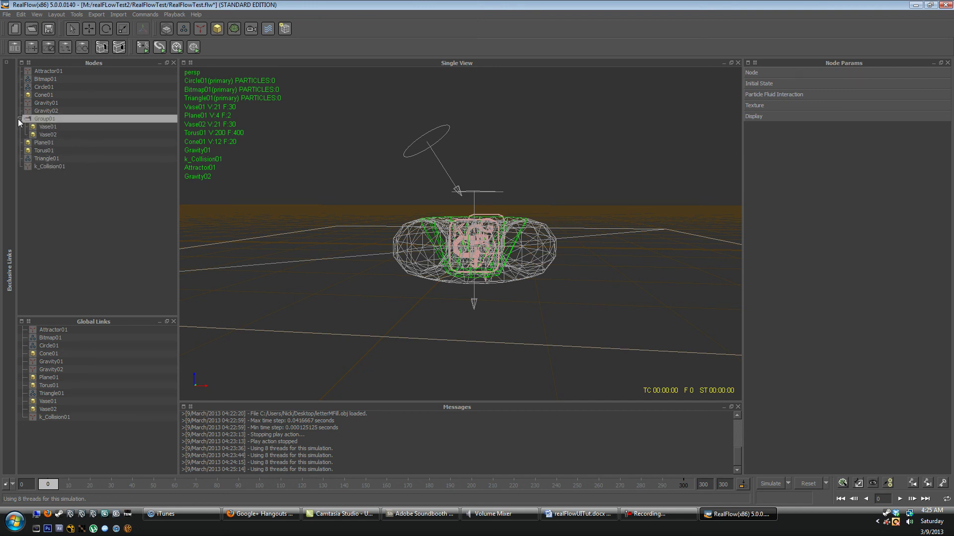
left_click(46, 143)
left_click(47, 151, "ctrl")
left_click(45, 95, "ctrl")
left_click_drag(46, 94, 50, 119)
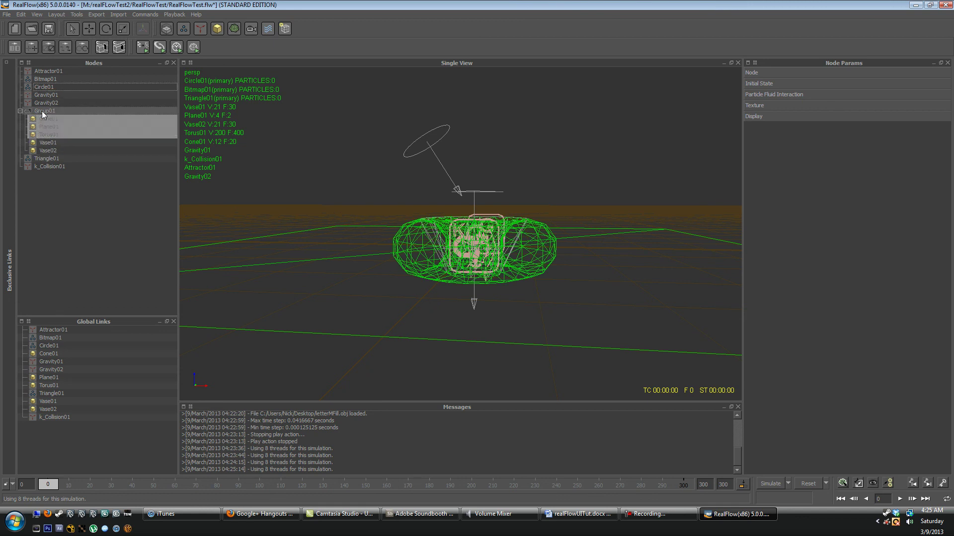
- Rename Group01 to 'geometry' and collapse it
right_click(42, 111)
left_click(55, 114)
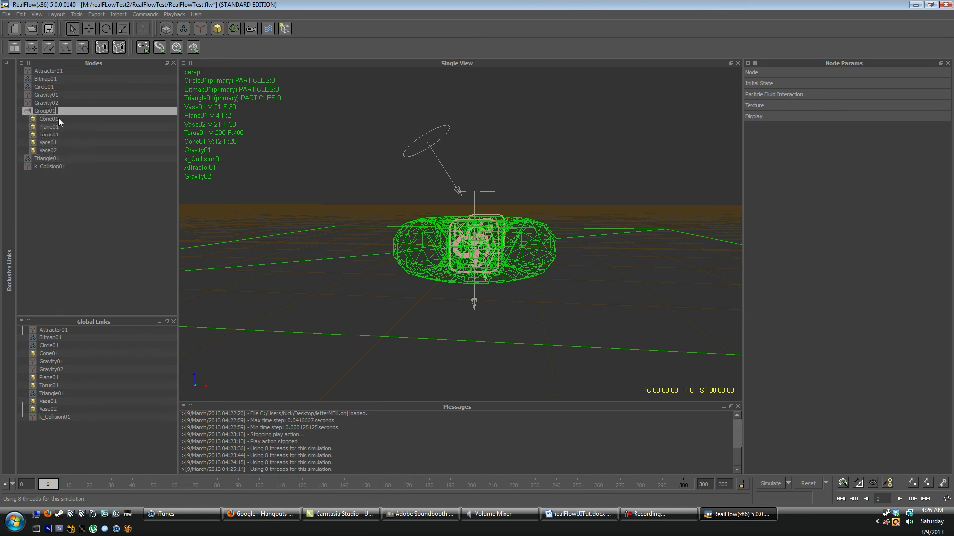
type("geometry")
key("Return")
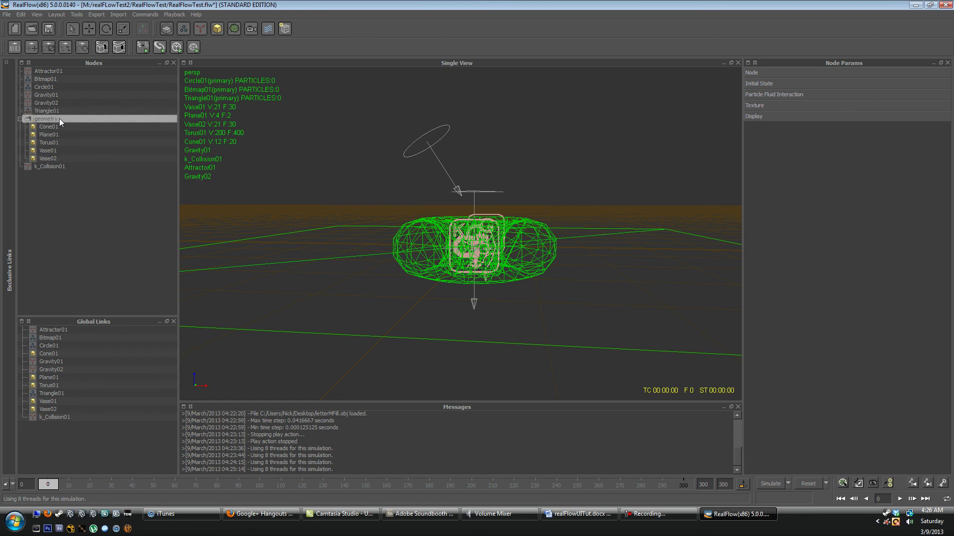
left_click(20, 118)
left_click(56, 169)
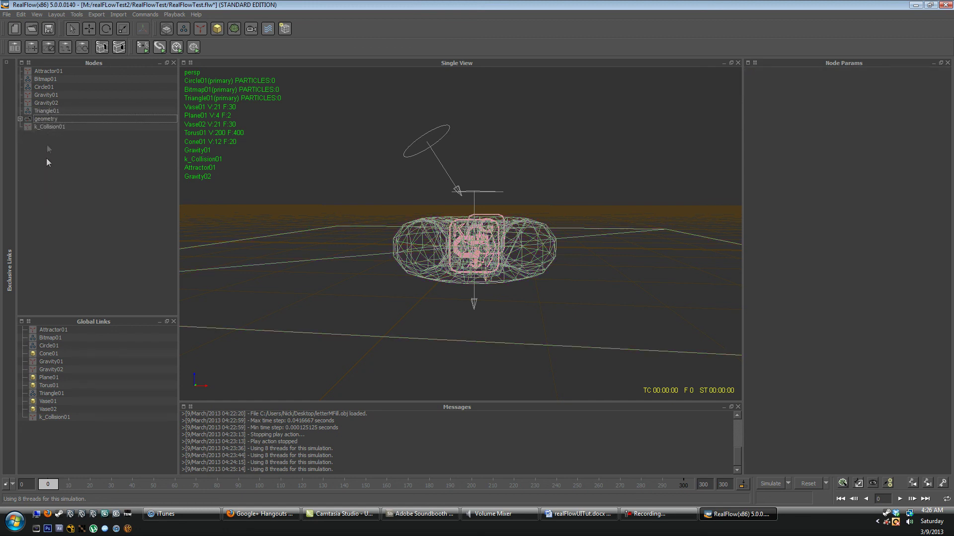
- Put k_Collision01 into a new group named 'Daemons'
right_click(42, 128)
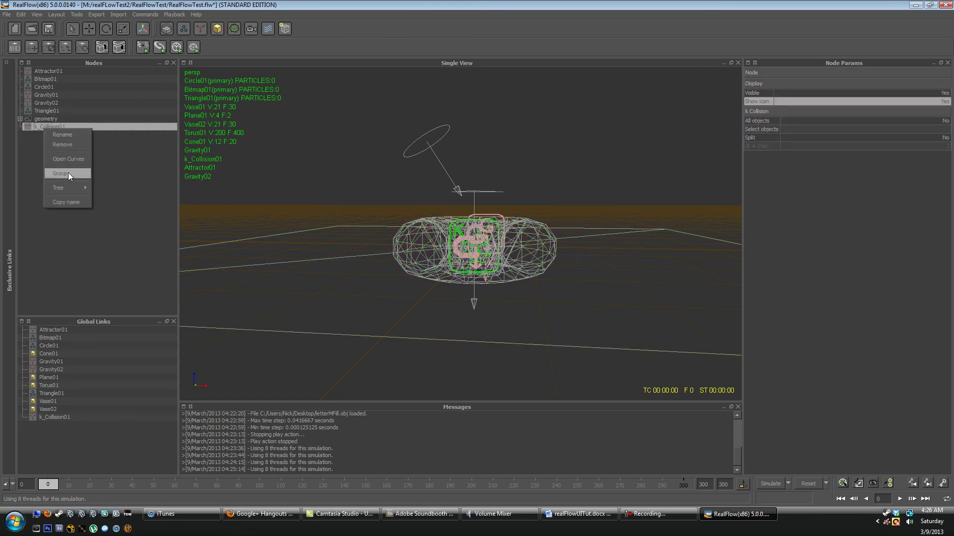
left_click(67, 172)
right_click(42, 110)
left_click(64, 178)
type("E")
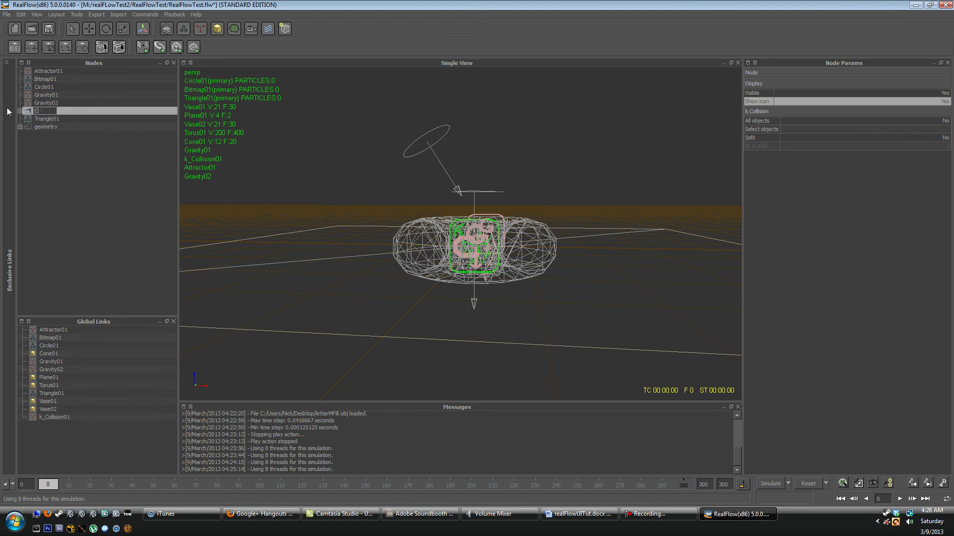
type("mi")
key("BackSpace")
key("BackSpace")
key("BackSpace")
type("Daemons")
key("Return")
- Move Attractor01, Gravity01 and Gravity02 into the Daemons group
left_click(64, 111)
left_click(63, 103, "ctrl")
left_click(61, 77, "ctrl")
left_click(56, 71)
left_click(50, 104, "ctrl")
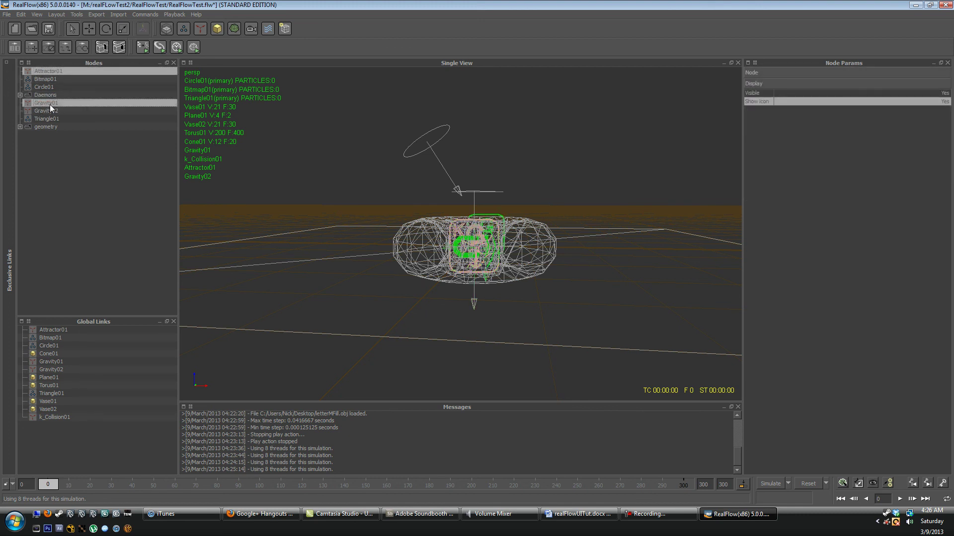
left_click(49, 106, "ctrl")
left_click_drag(48, 106, 44, 94)
- Put Triangle01 into a new group named 'Emitters'
left_click(44, 94)
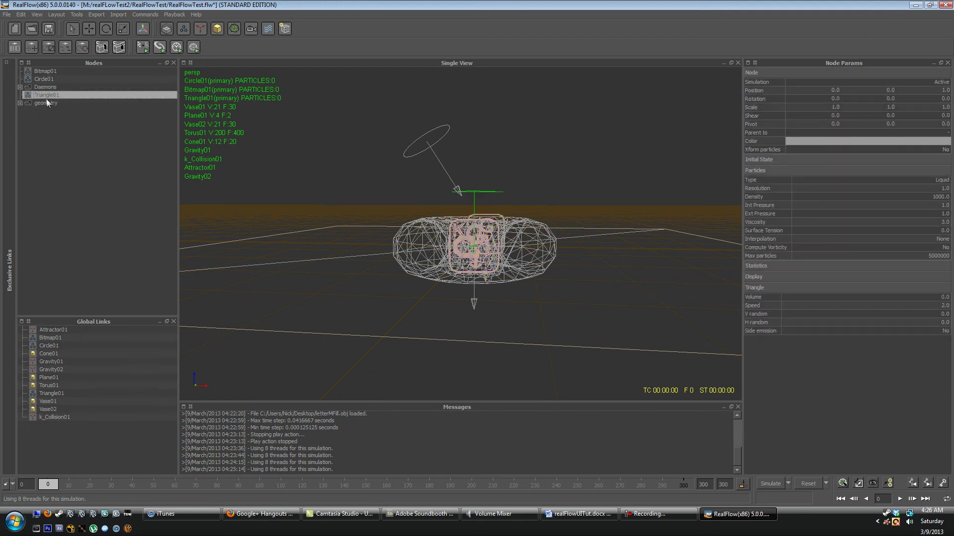
right_click(46, 98)
left_click(67, 144)
right_click(57, 98)
left_click(72, 107)
type("Emitters")
key("Return")
- Move Bitmap01 and Circle01 into Emitters, then expand the Daemons, geometry and Emitters groups
left_click(47, 73)
left_click(47, 77, "shift")
left_click_drag(45, 71, 45, 94)
left_click(55, 147)
left_click(20, 79)
left_click(20, 71)
left_click(19, 118)
left_click(20, 110)
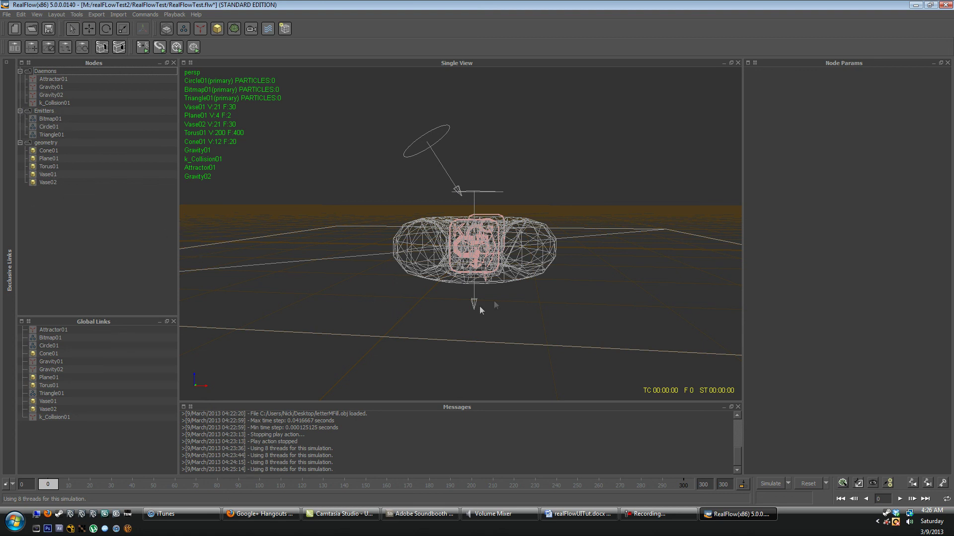
- Marquee-select every object, emitter and daemon in the viewport and delete them
left_click_drag(425, 210, 388, 229, "alt")
left_click_drag(279, 126, 680, 414)
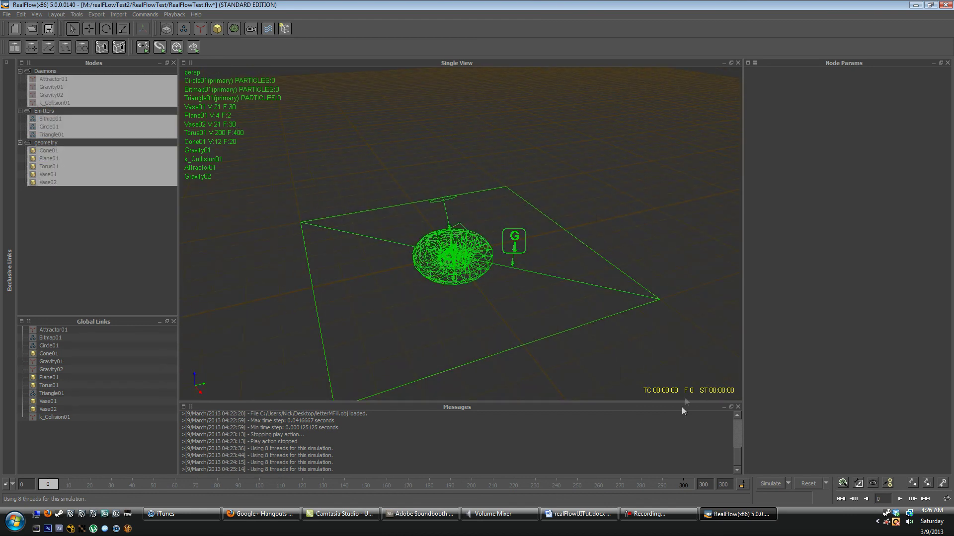
key("Delete")
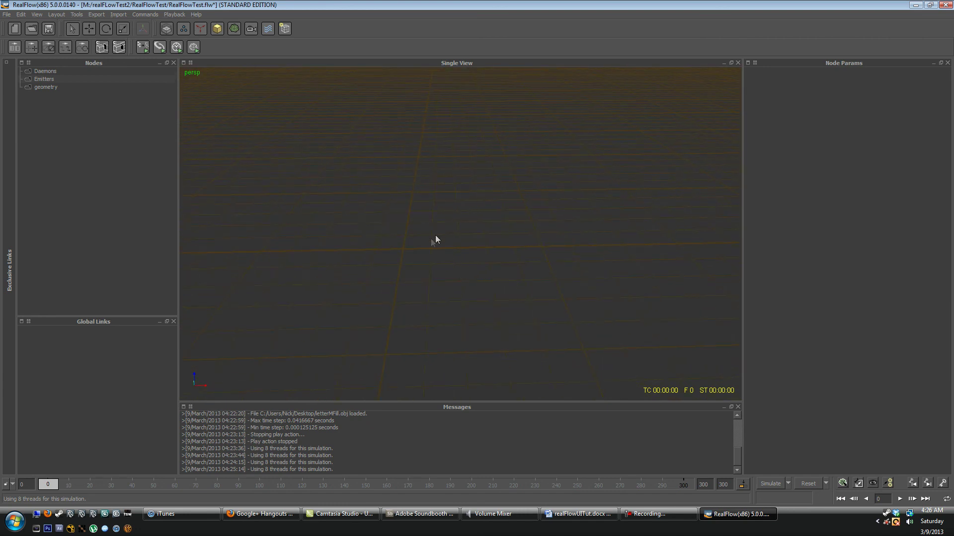
- Rotate the view of the empty grid and check the viewport's options menu
left_click_drag(389, 254, 617, 275, "alt")
key("2")
right_click(422, 340)
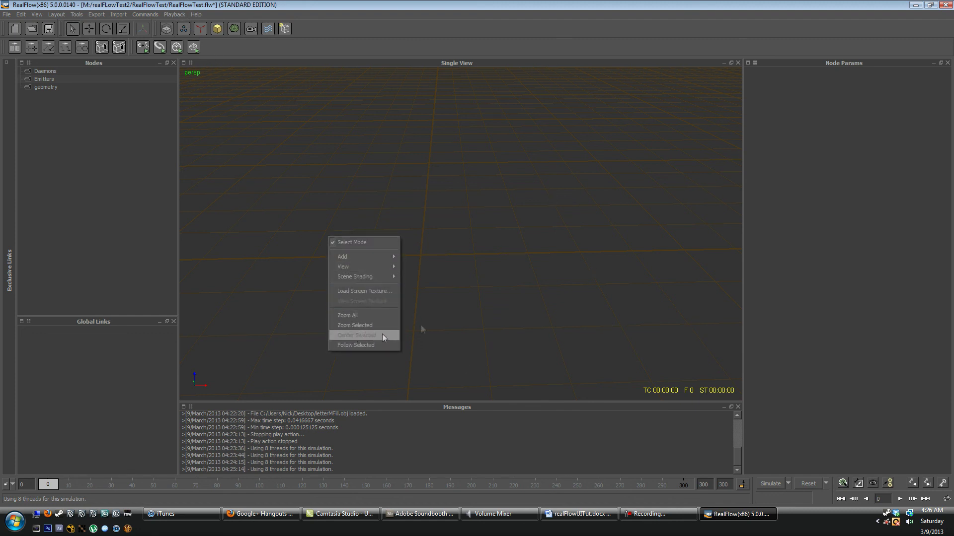
left_click(513, 253)
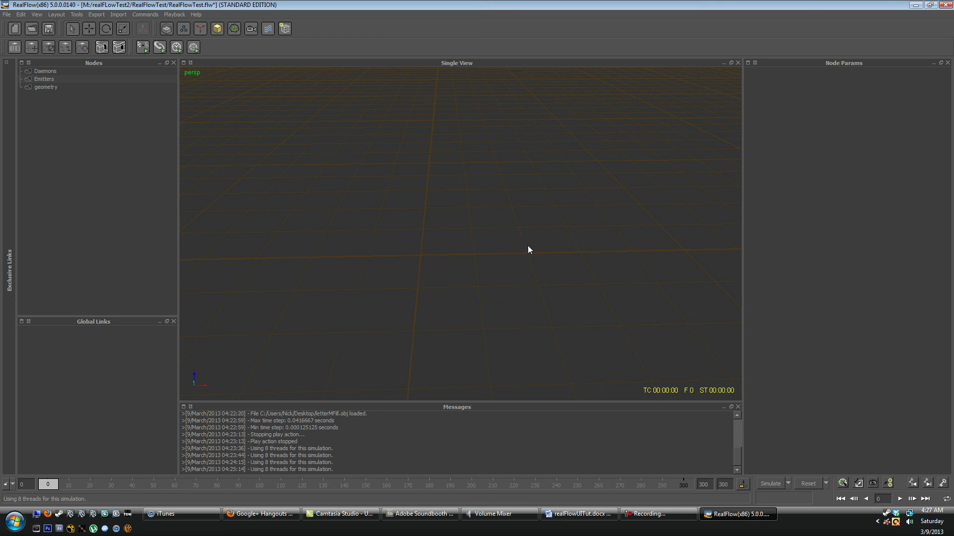